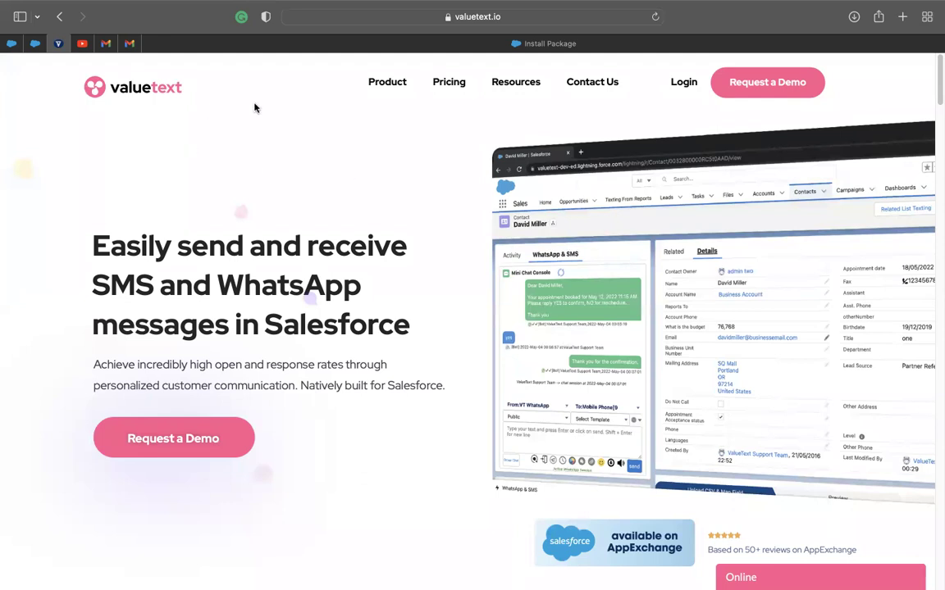
Step: Open the ValueText Setup & Configuration help article from Help Articles to reach the package install links
mouse_move(516, 86)
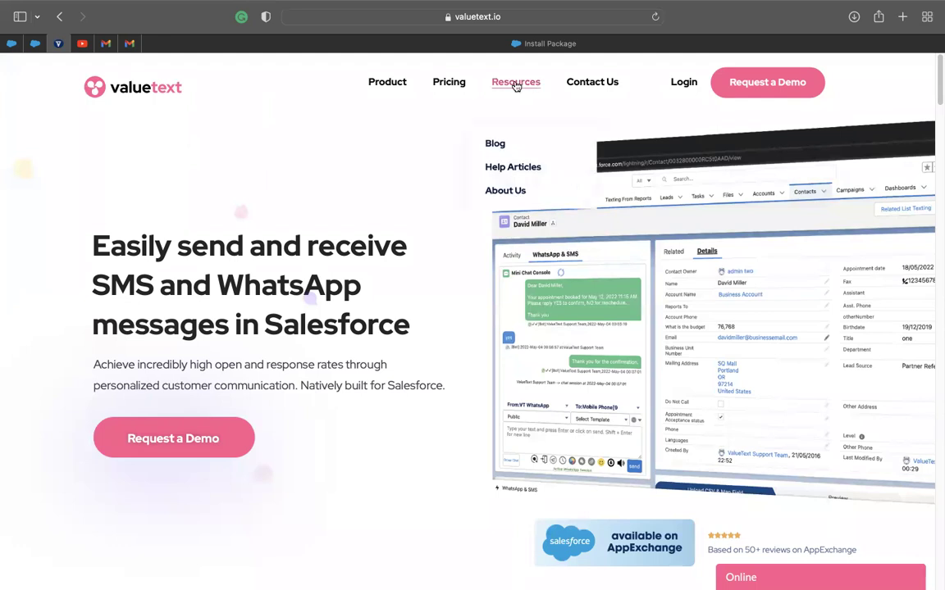
left_click(505, 171)
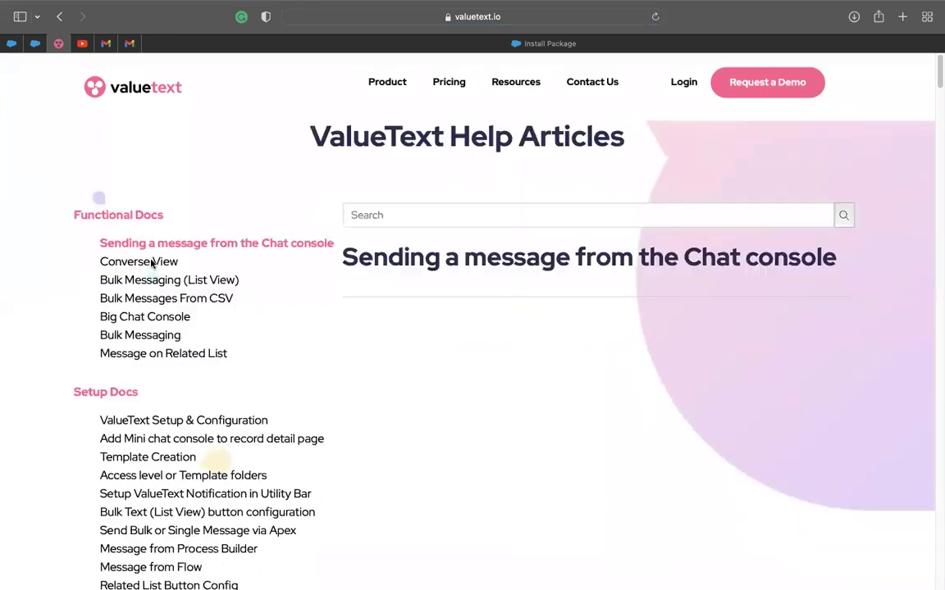
scroll(151, 263, "down", 1)
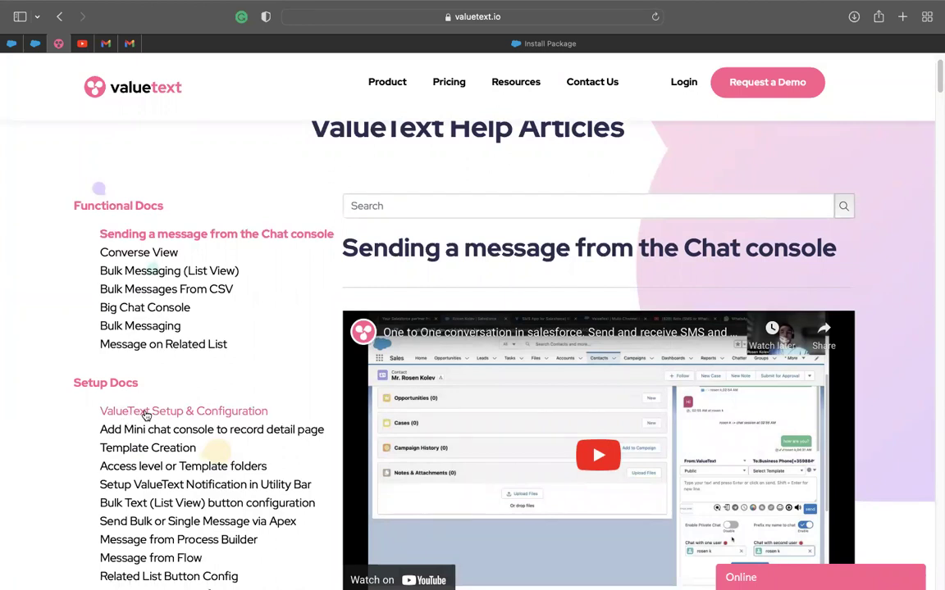
left_click(143, 414)
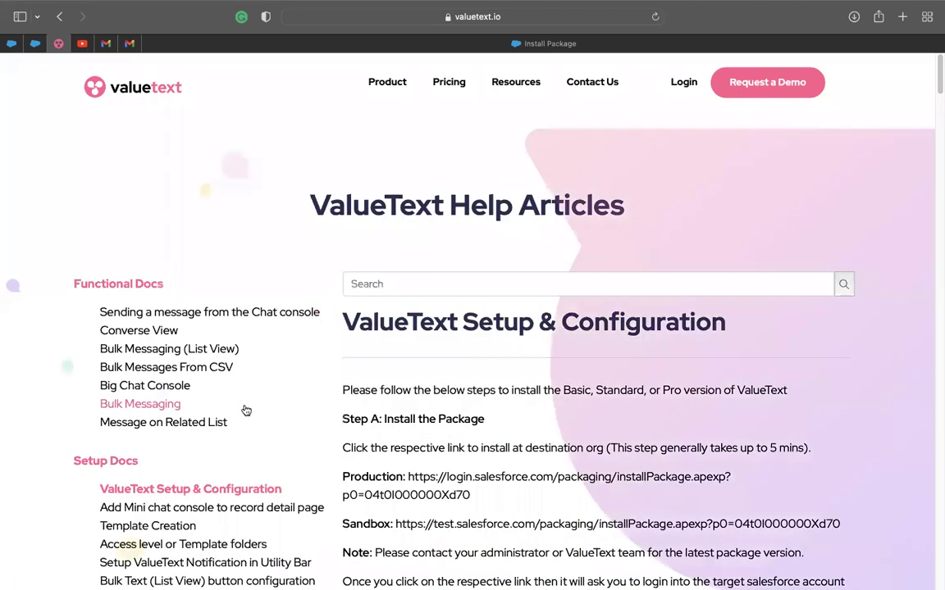
scroll(246, 410, "down", 3)
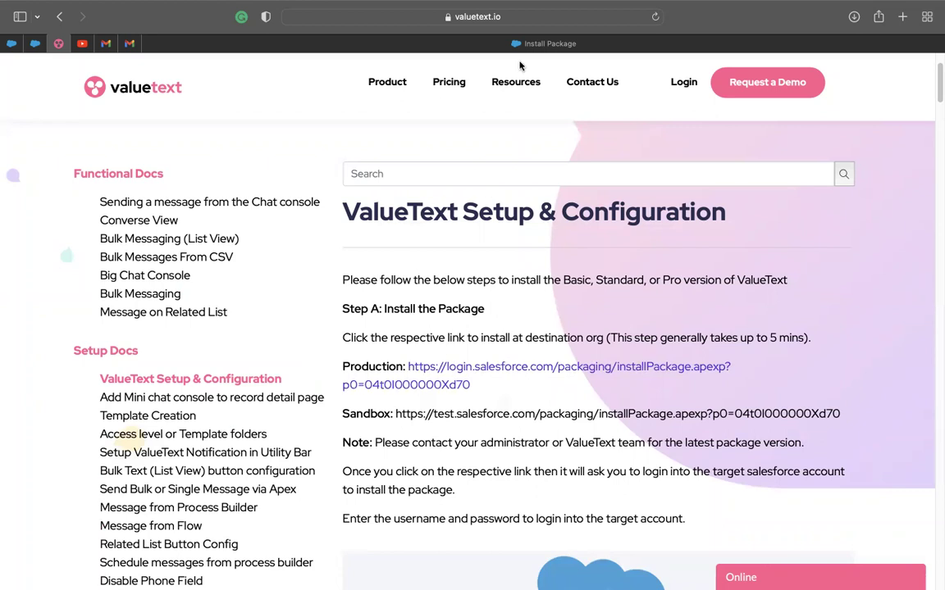
Step: Start the ValueText 1.178 upgrade with Install for Admins Only selected
left_click(486, 42)
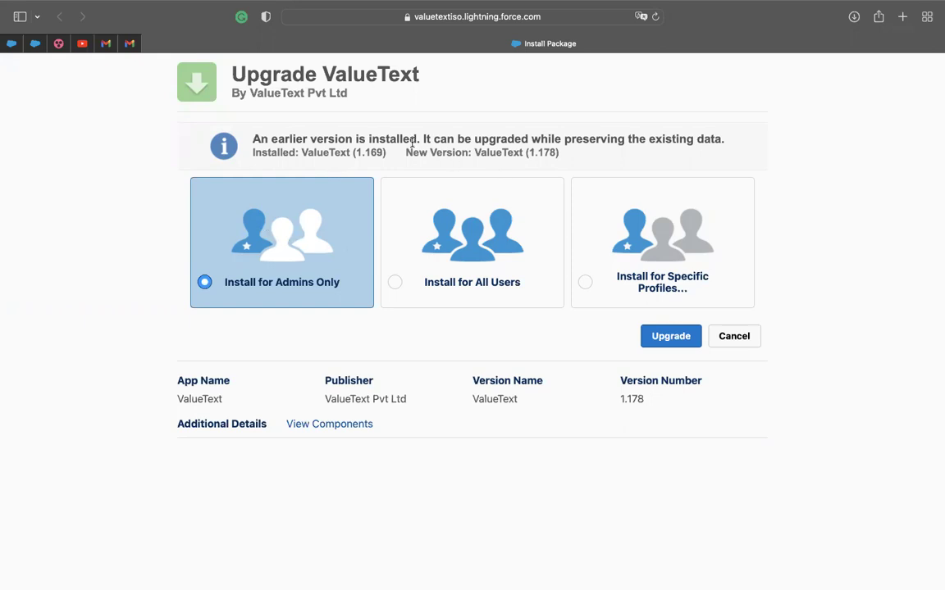
left_click(670, 336)
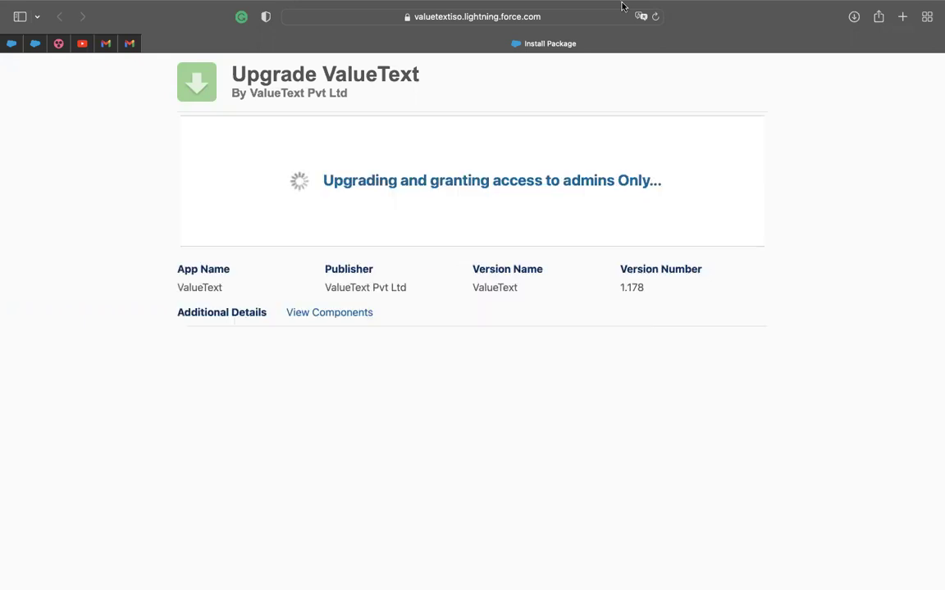
mouse_move(534, 4)
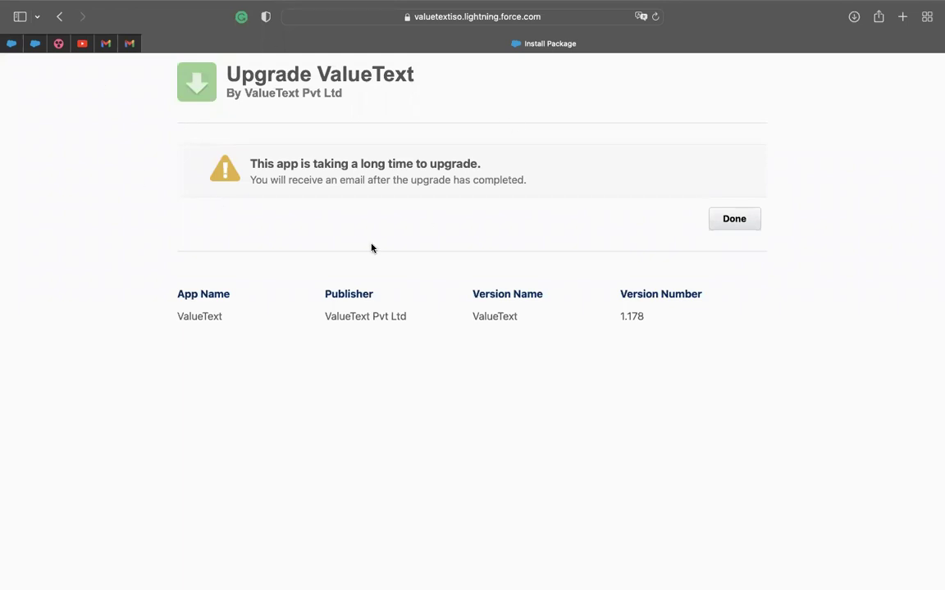
Step: Dismiss the upgrade notice, then open ValueText Setup in the other org via the App Launcher search 'valuetext'
left_click(738, 222)
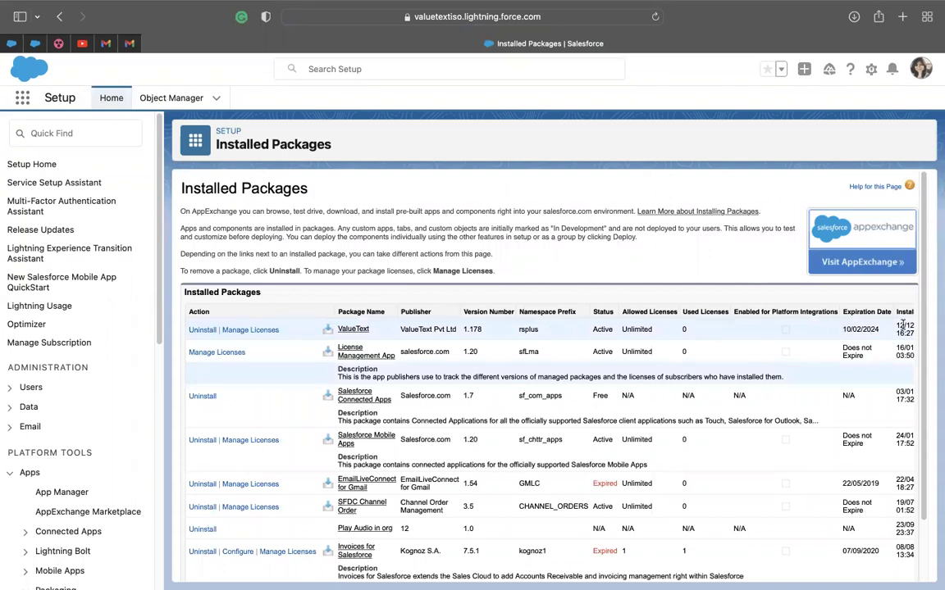
left_click(12, 43)
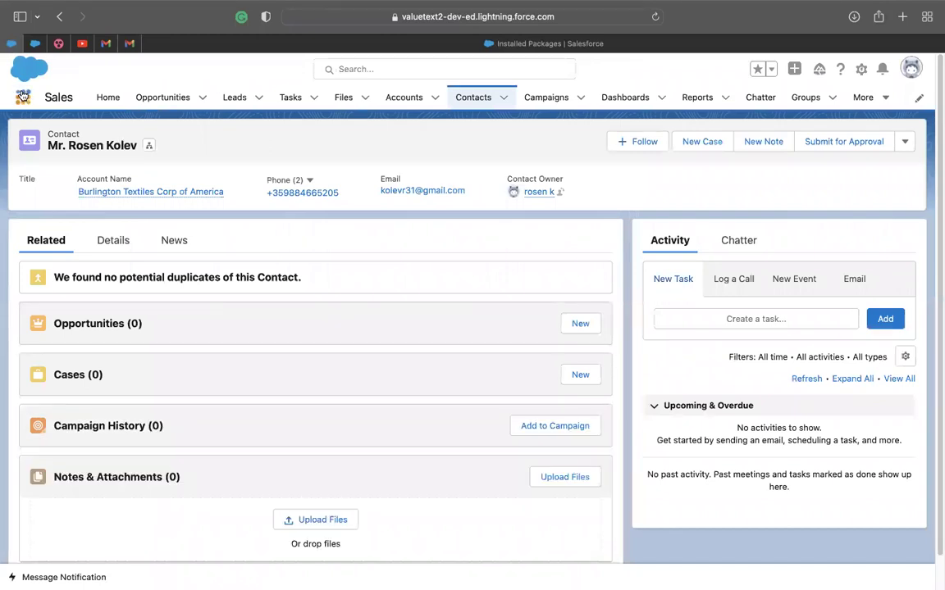
left_click(23, 96)
type("va")
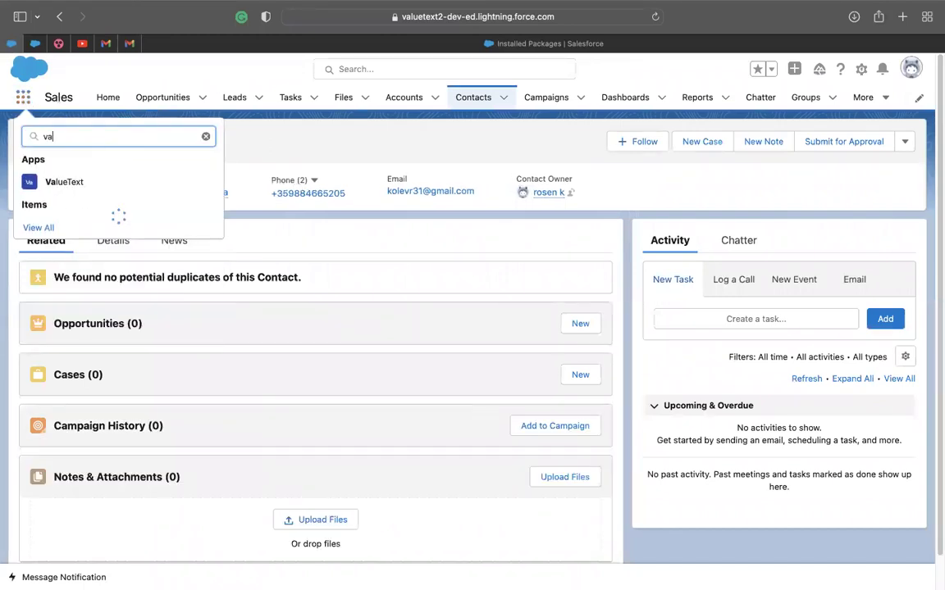
type("luetext")
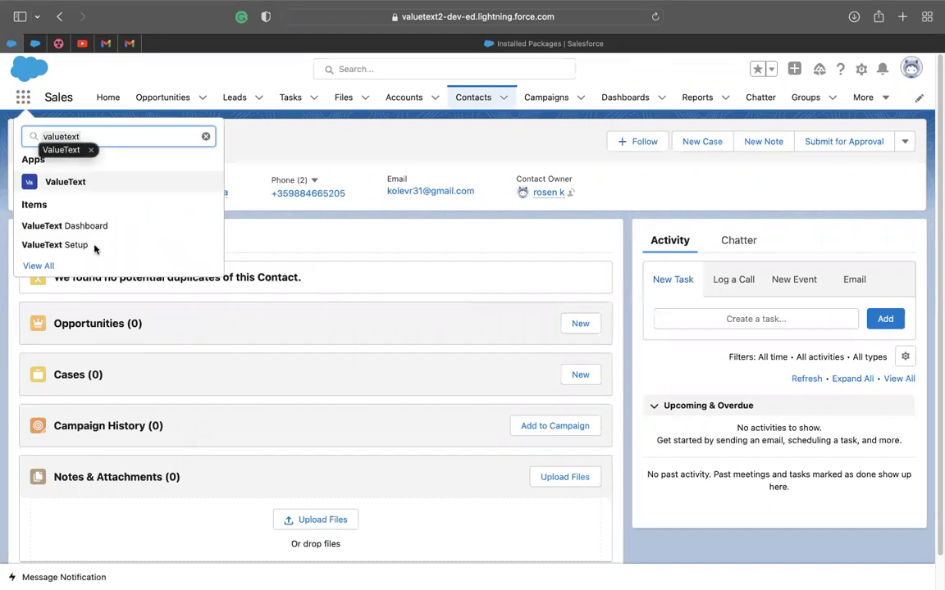
left_click(70, 244)
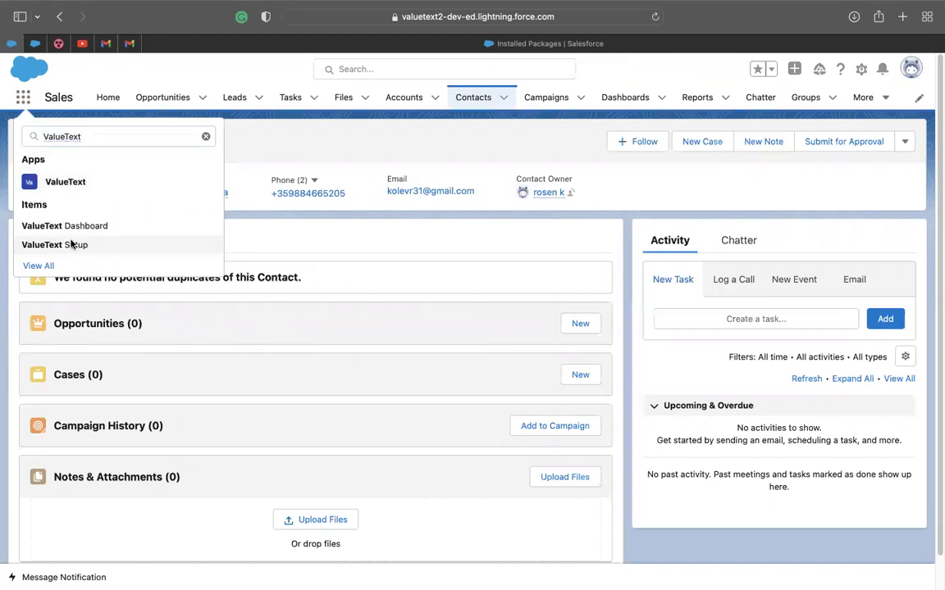
left_click(72, 245)
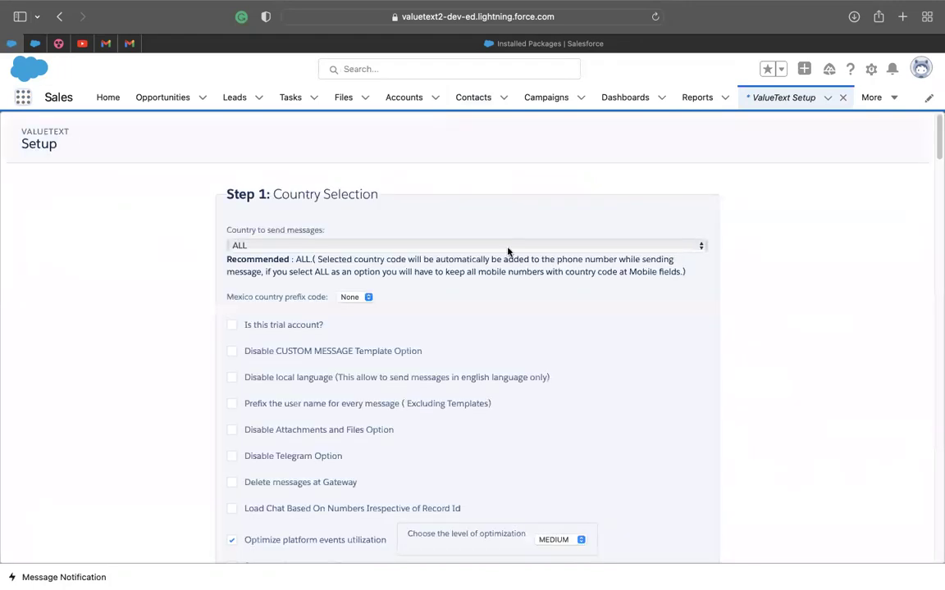
Step: Review the Country to send messages list, keep ALL, and scroll down to Step 2
scroll(322, 216, "down", 2)
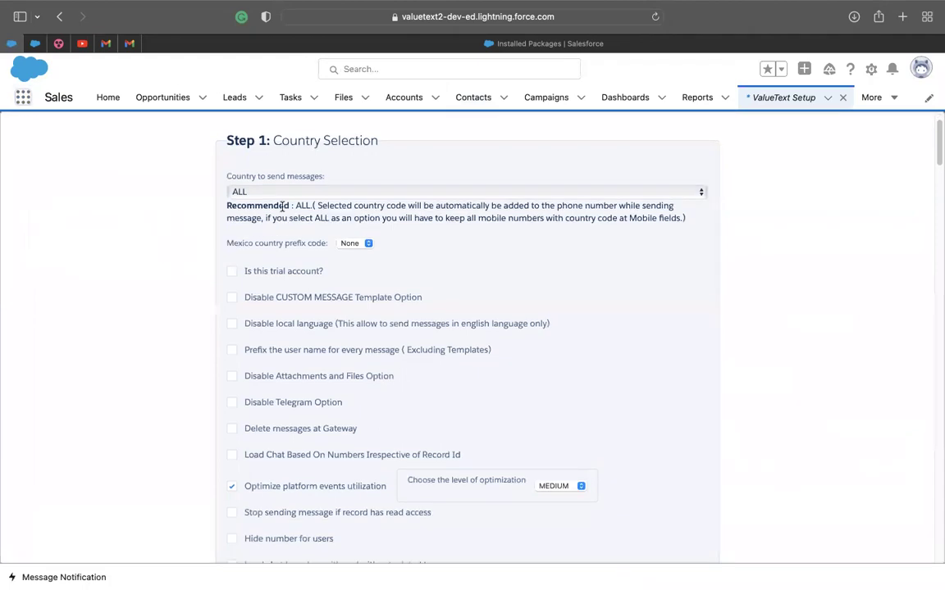
left_click(278, 194)
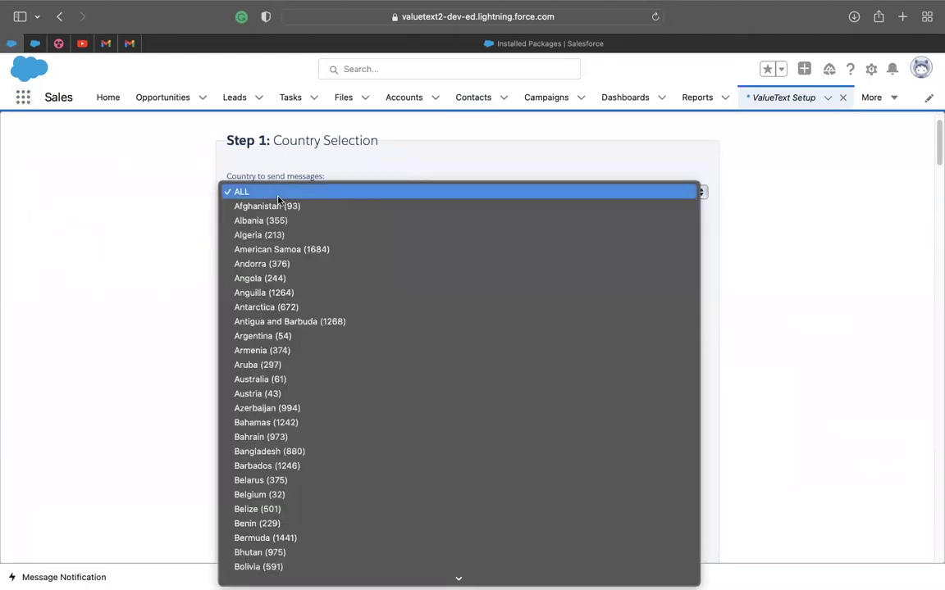
scroll(242, 435, "down", 15)
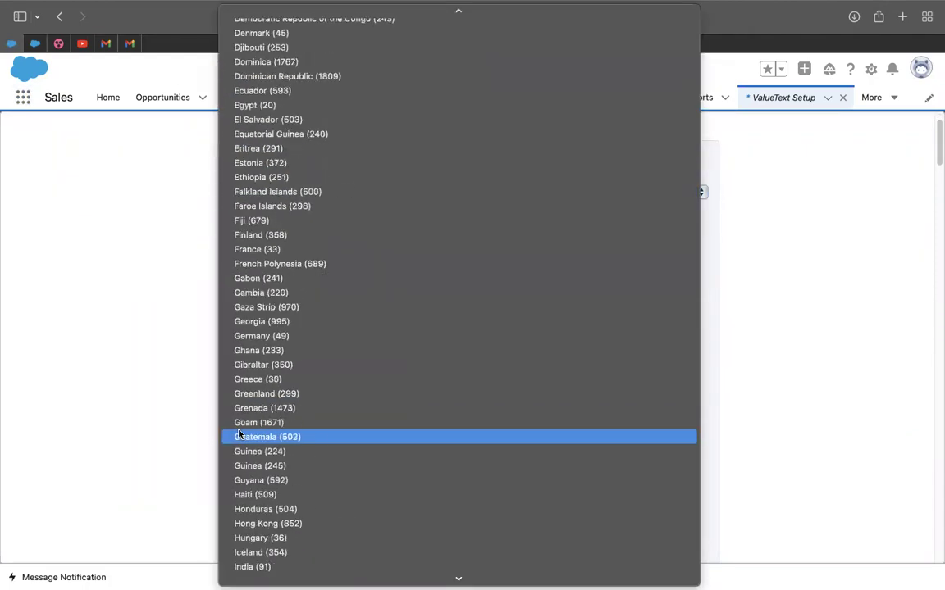
scroll(239, 434, "down", 15)
scroll(239, 435, "up", 20)
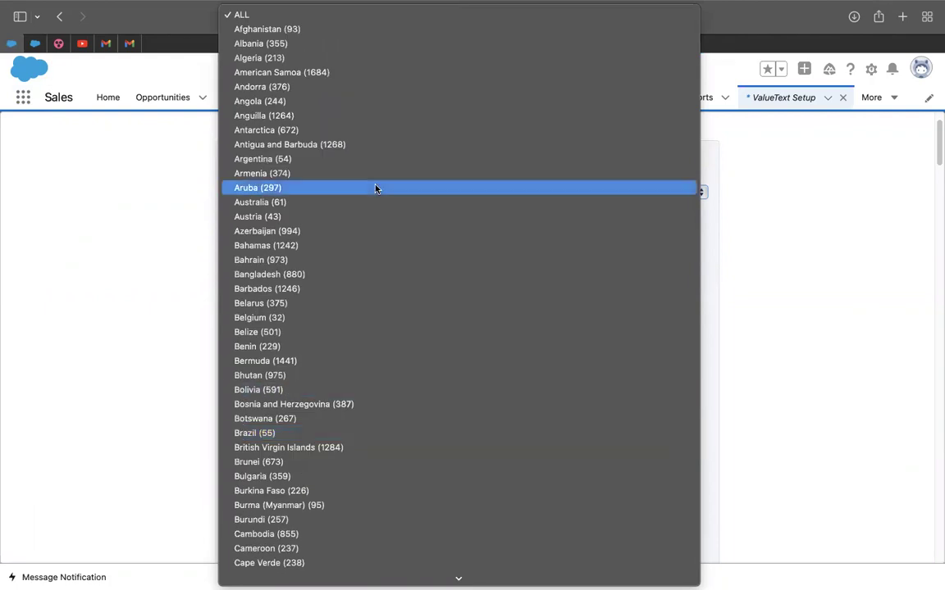
left_click(242, 16)
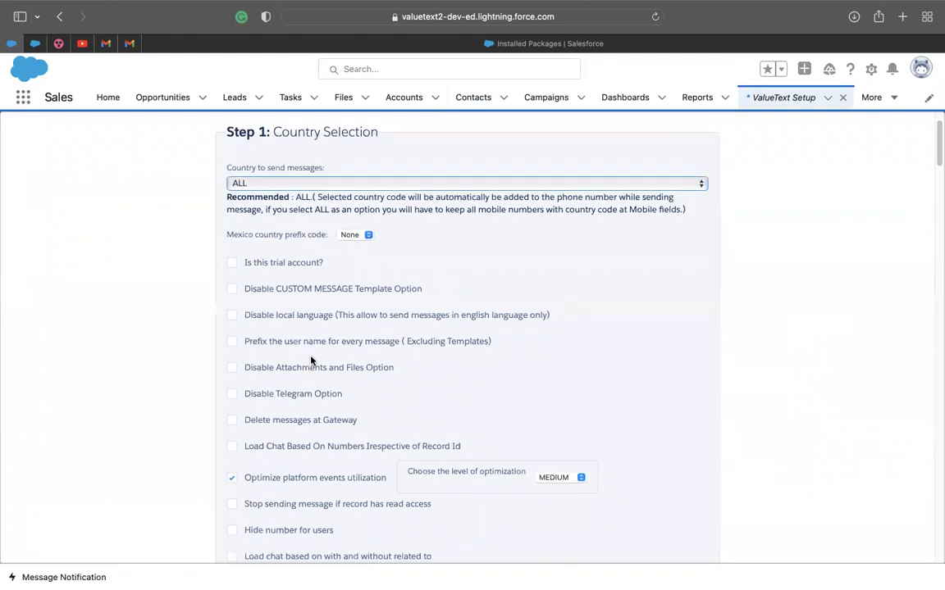
scroll(312, 358, "down", 5)
scroll(287, 396, "down", 1)
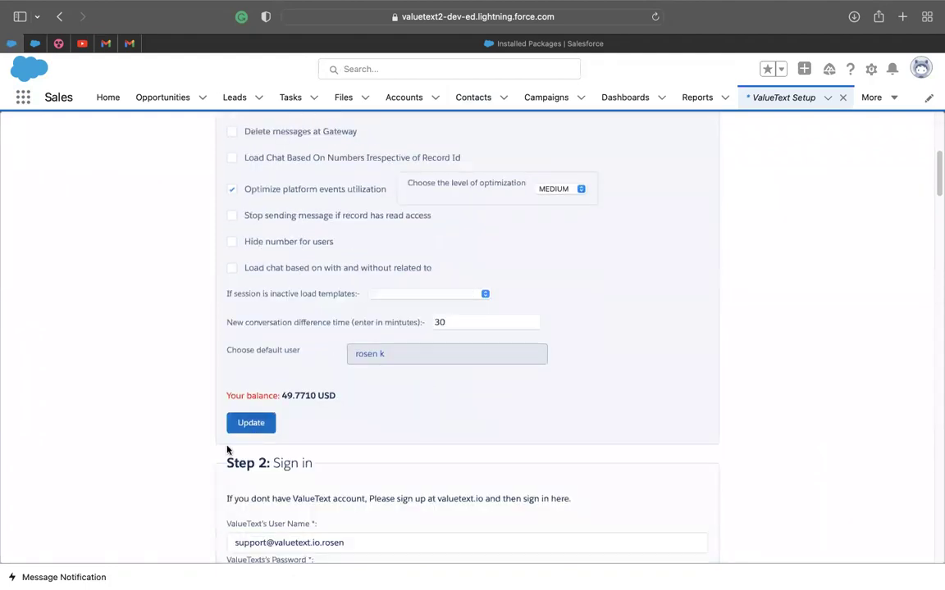
scroll(252, 425, "down", 3)
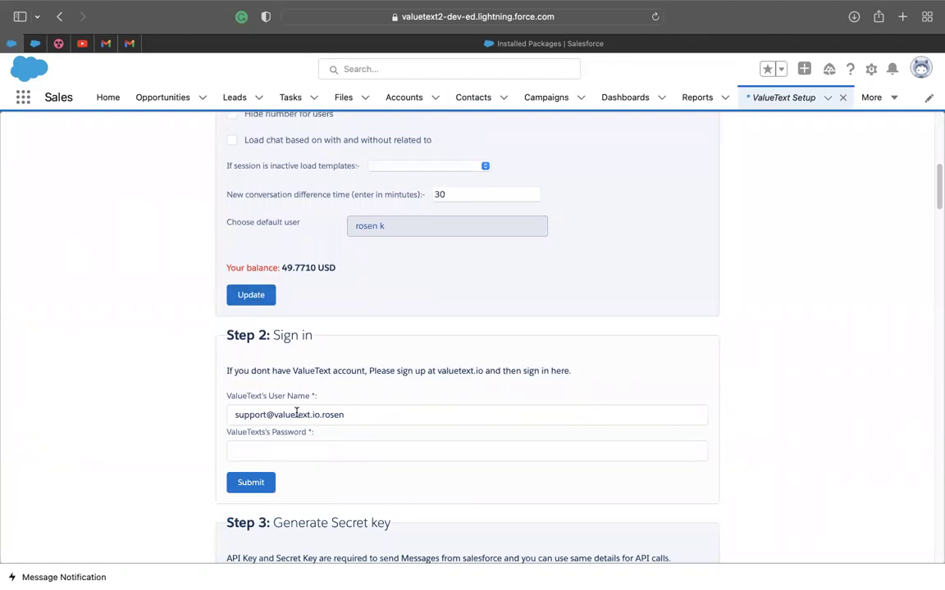
left_click(58, 45)
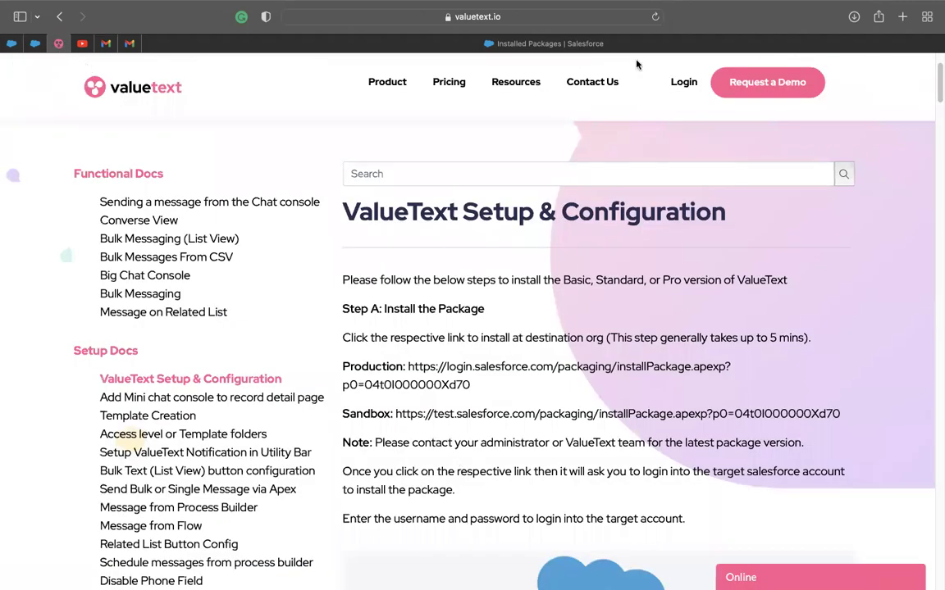
left_click(677, 83)
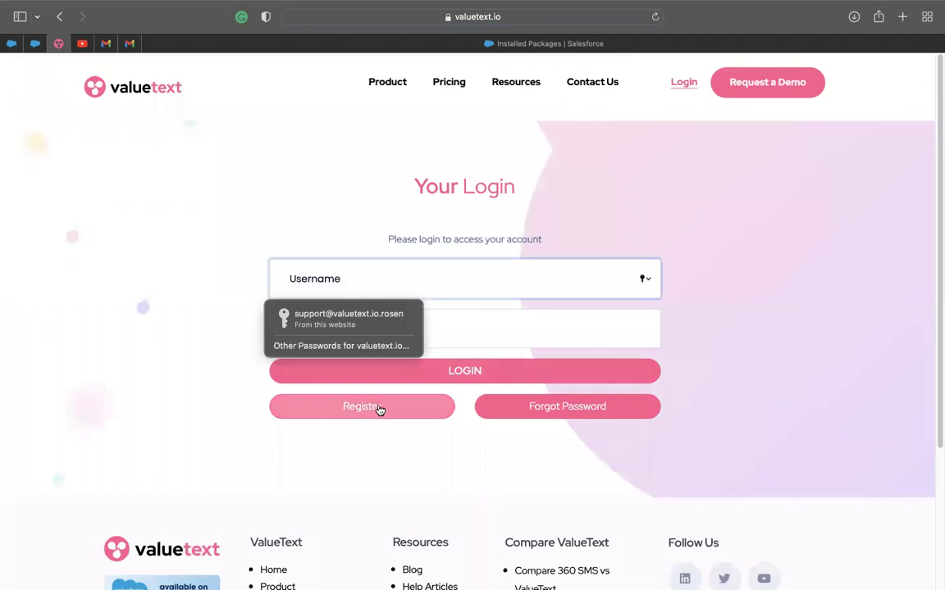
left_click(380, 409)
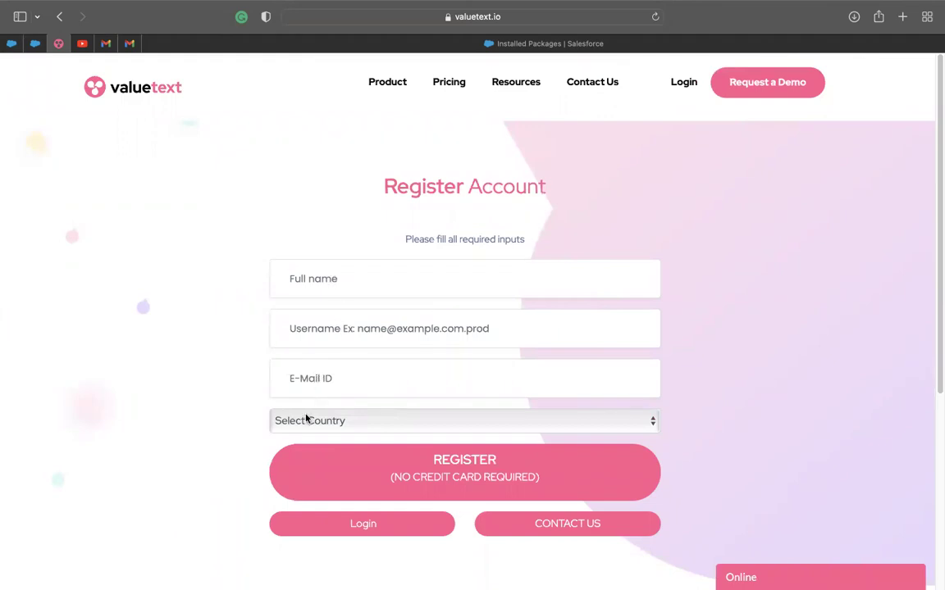
left_click(13, 45)
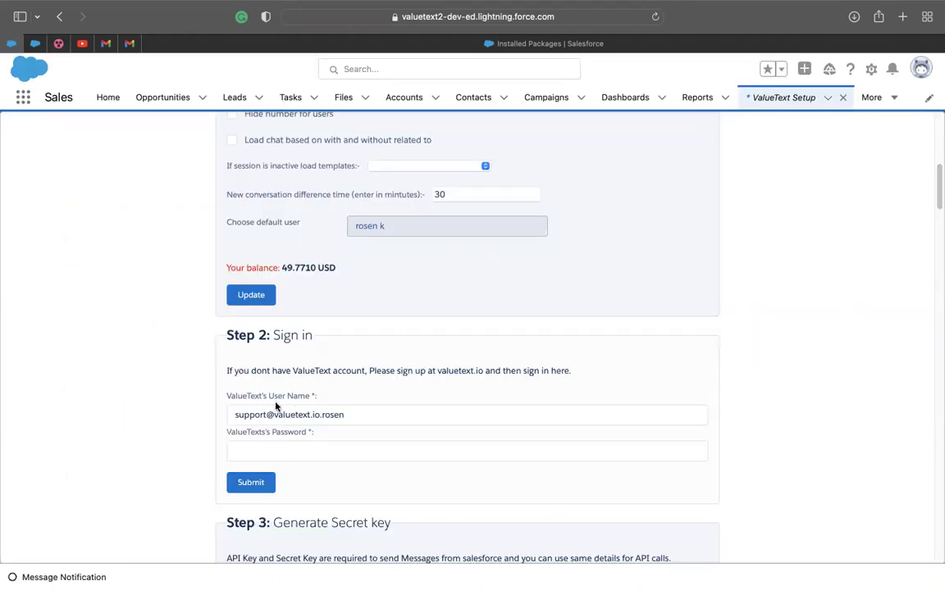
Step: Regenerate the ValueText secret key with Generate / Refresh Secret in Step 3
scroll(286, 454, "down", 3)
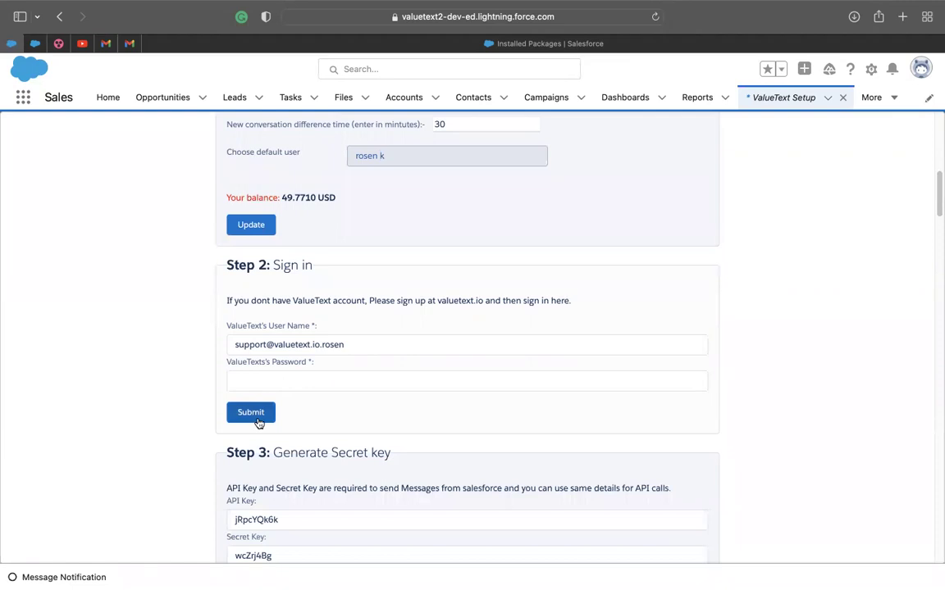
scroll(259, 423, "down", 5)
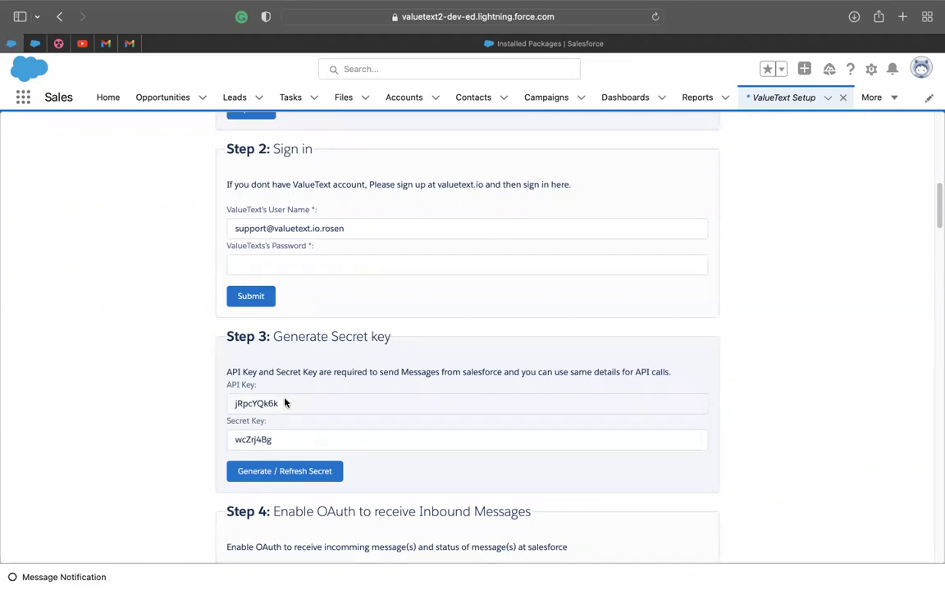
left_click(304, 474)
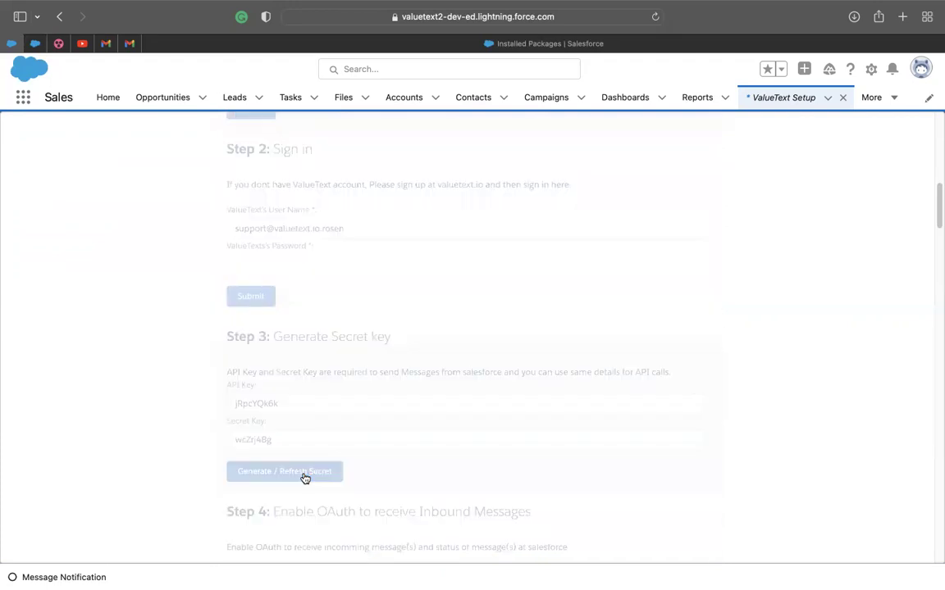
scroll(386, 342, "down", 4)
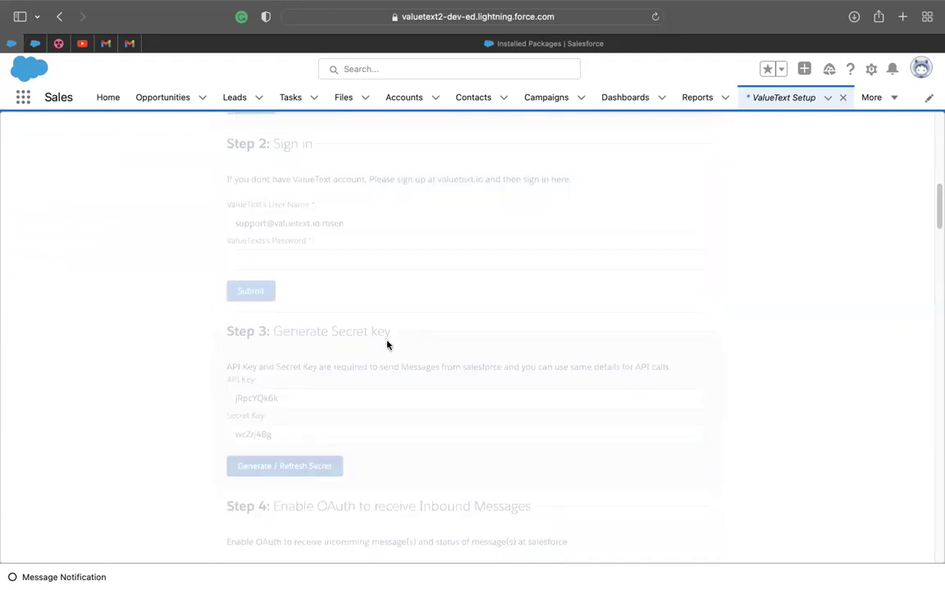
scroll(387, 344, "down", 3)
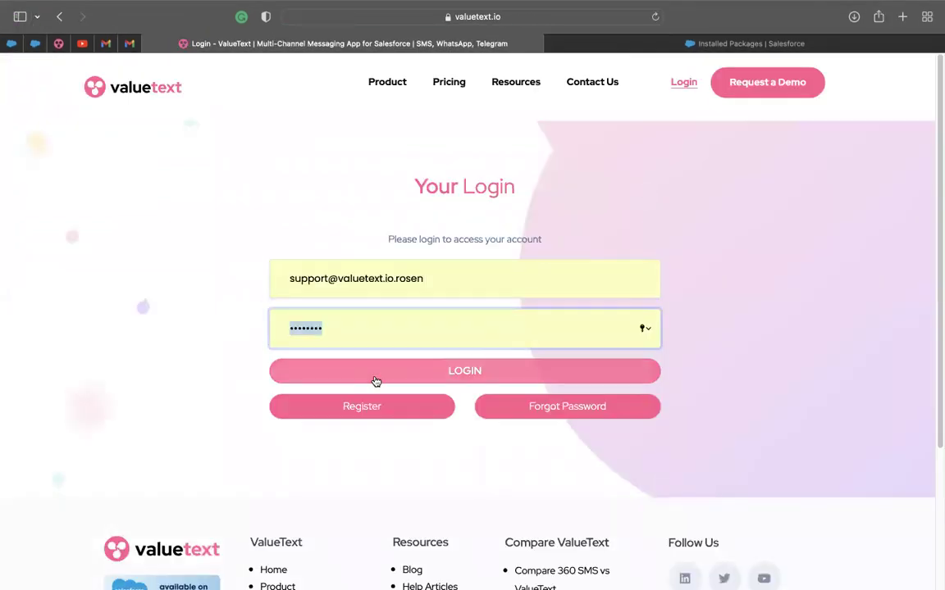
Step: Sign in on valuetext.io, close that tab, and return to the Salesforce ValueText Setup page
left_click(375, 380)
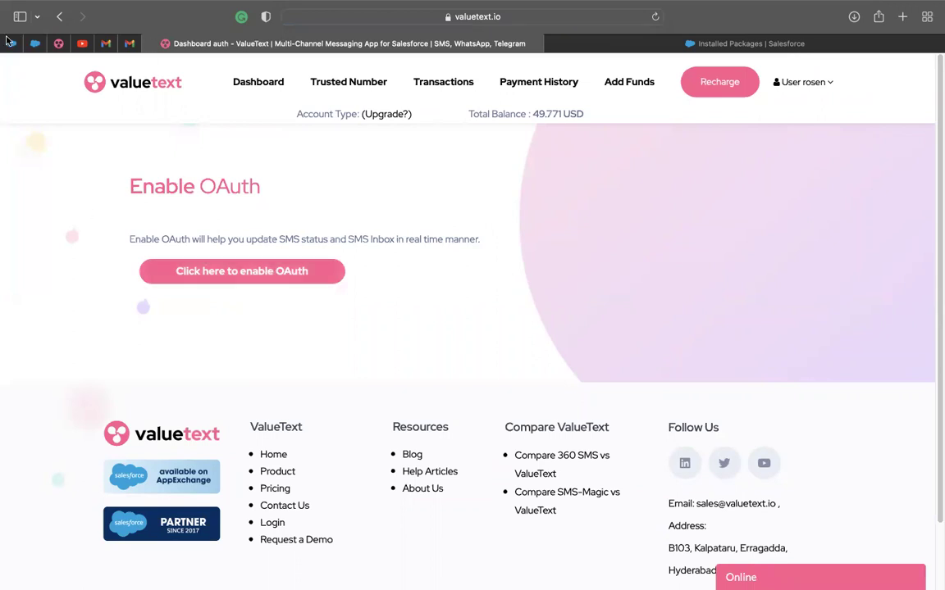
key("super+w")
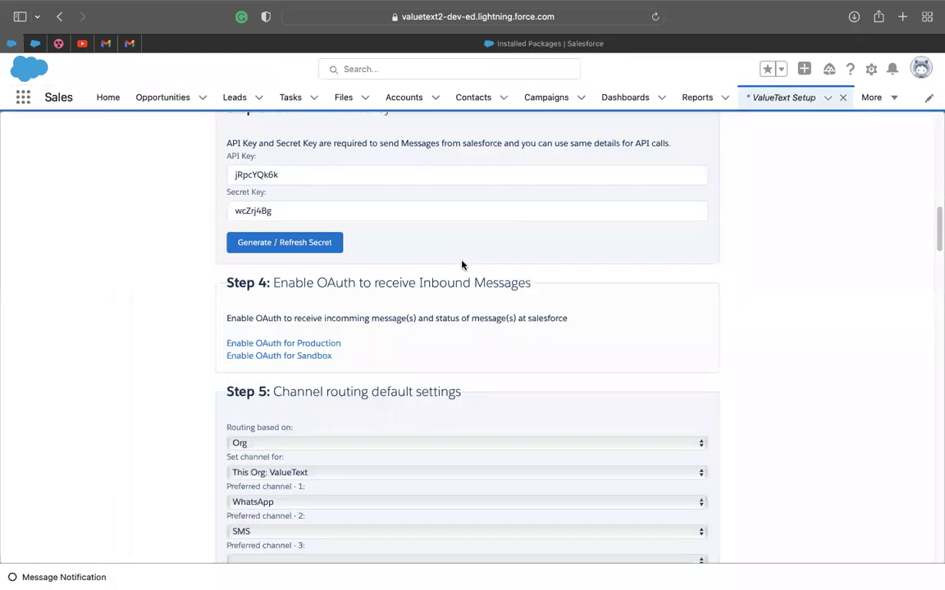
scroll(461, 264, "down", 5)
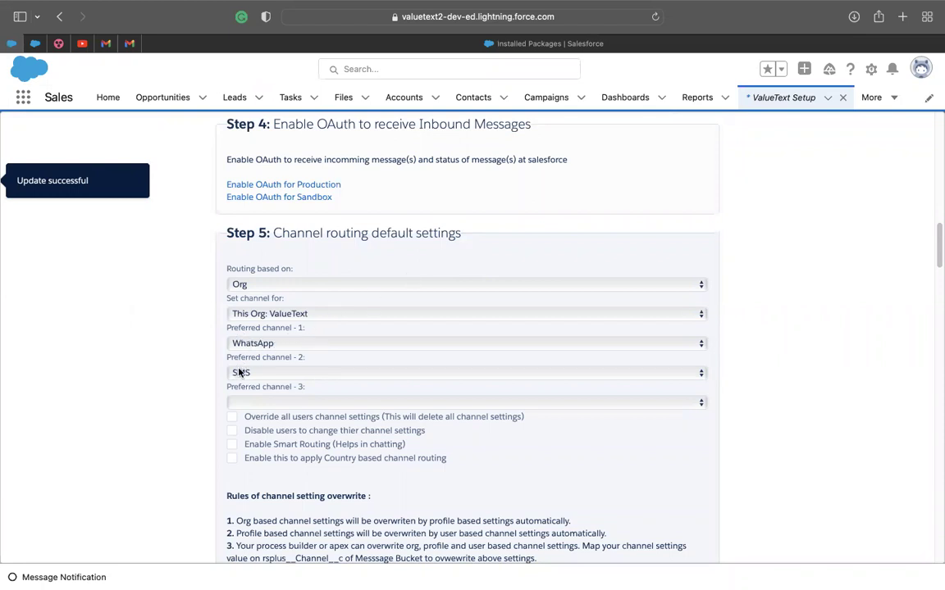
left_click(270, 403)
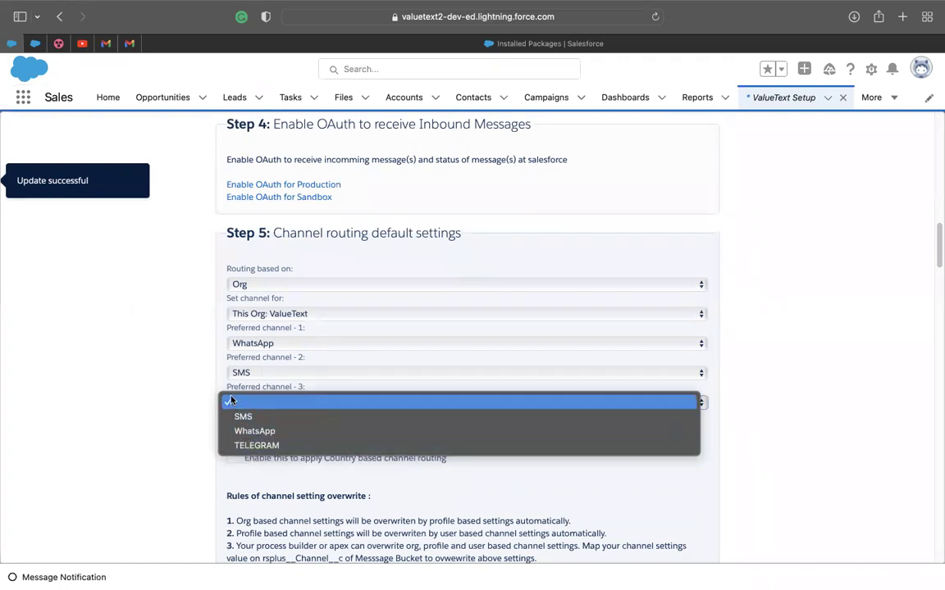
left_click(231, 400)
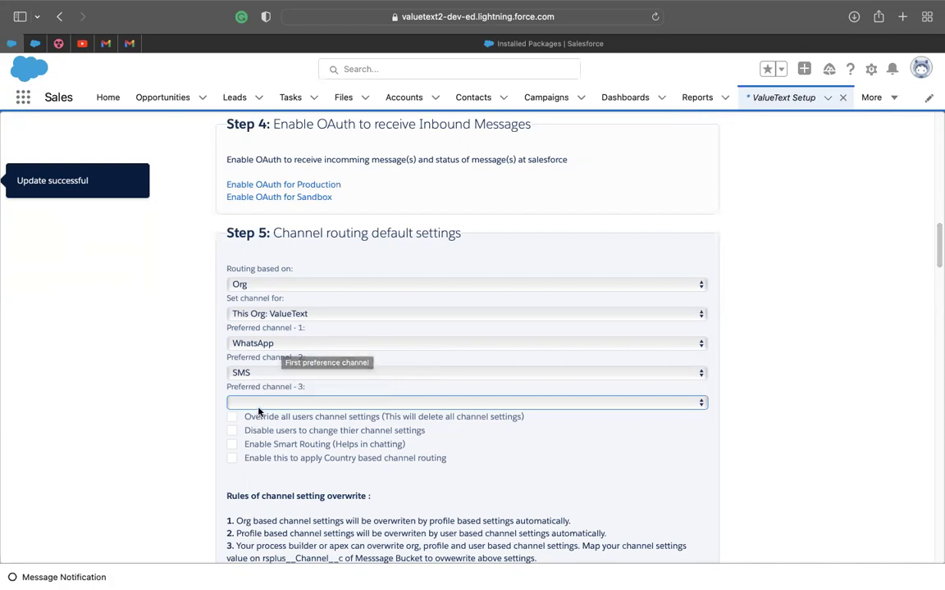
left_click(233, 402)
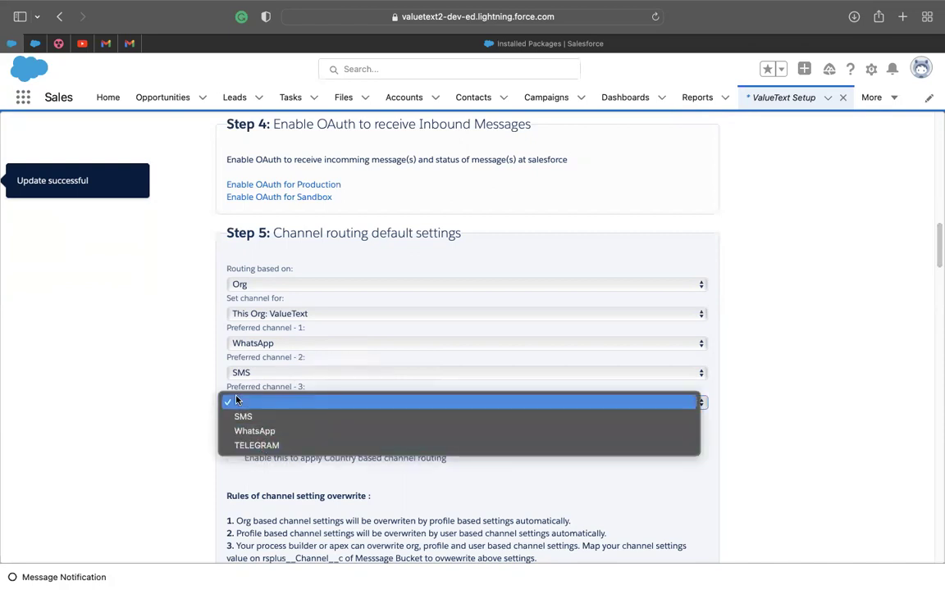
left_click(237, 400)
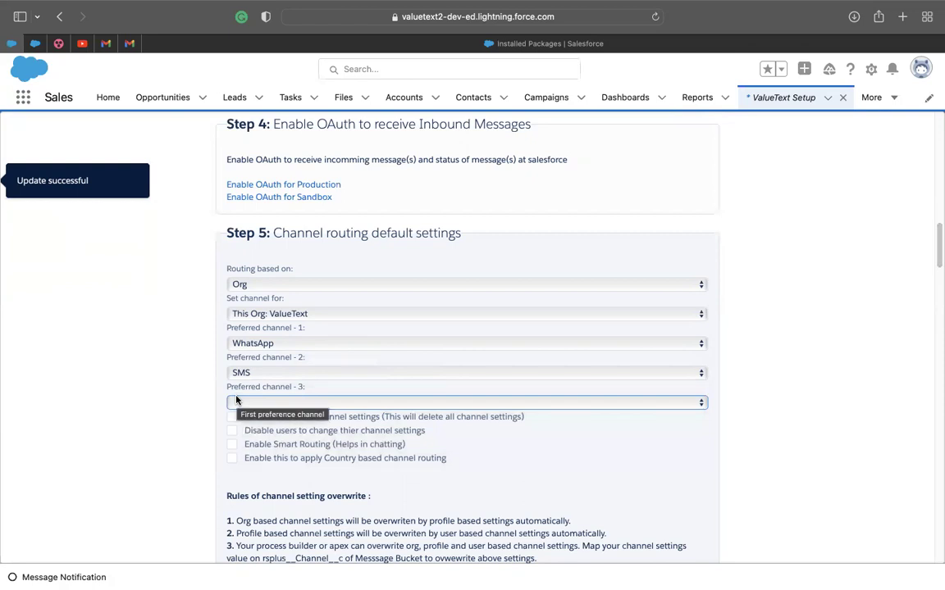
scroll(365, 363, "down", 1)
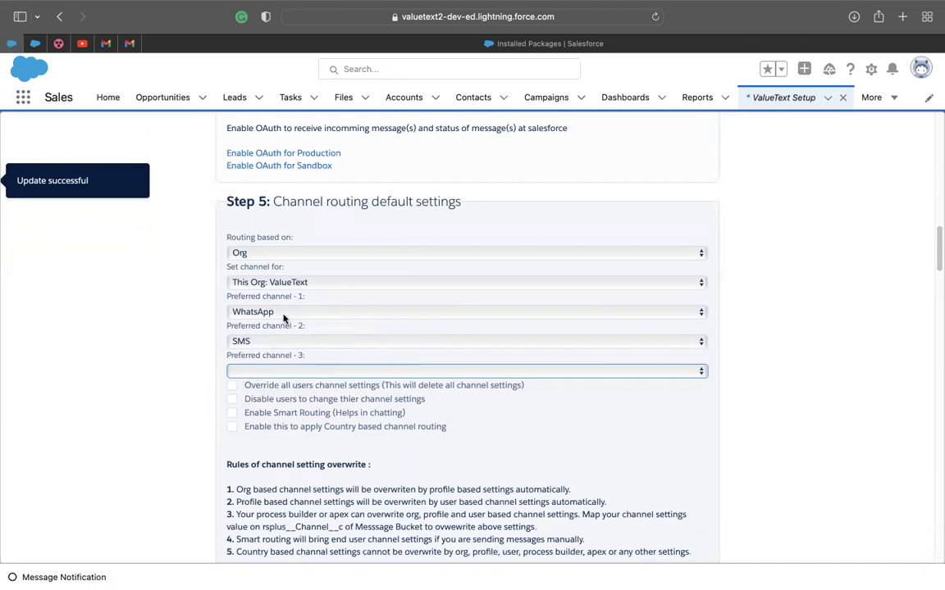
scroll(238, 319, "down", 7)
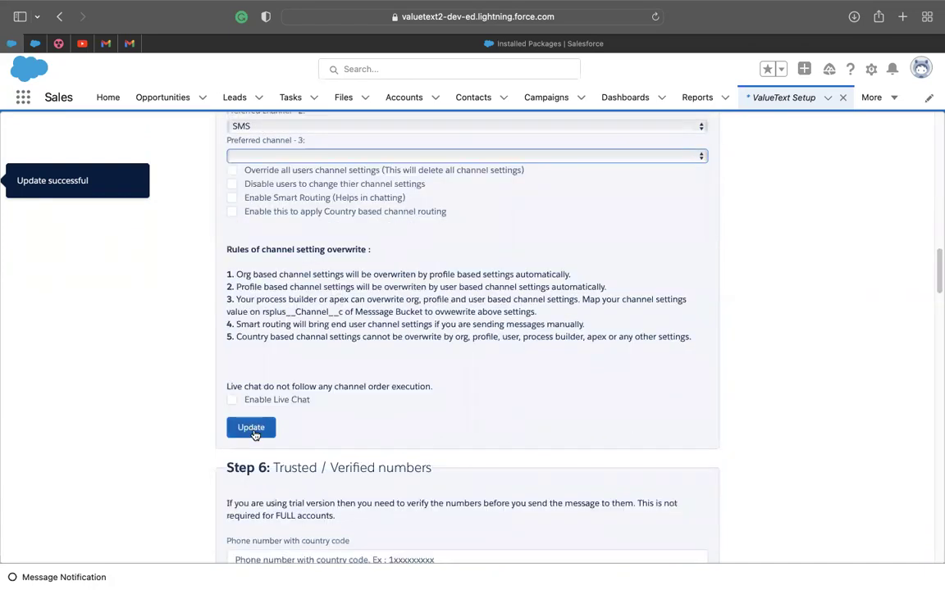
Step: Start entering a phone number to verify in Step 6 and review the Step 7 opt-out settings
scroll(254, 435, "down", 6)
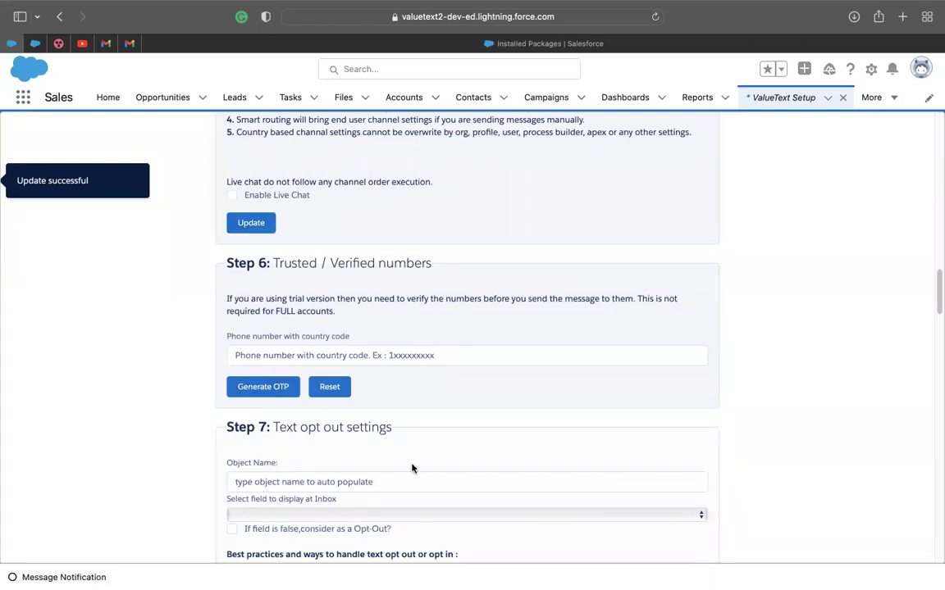
left_click(263, 355)
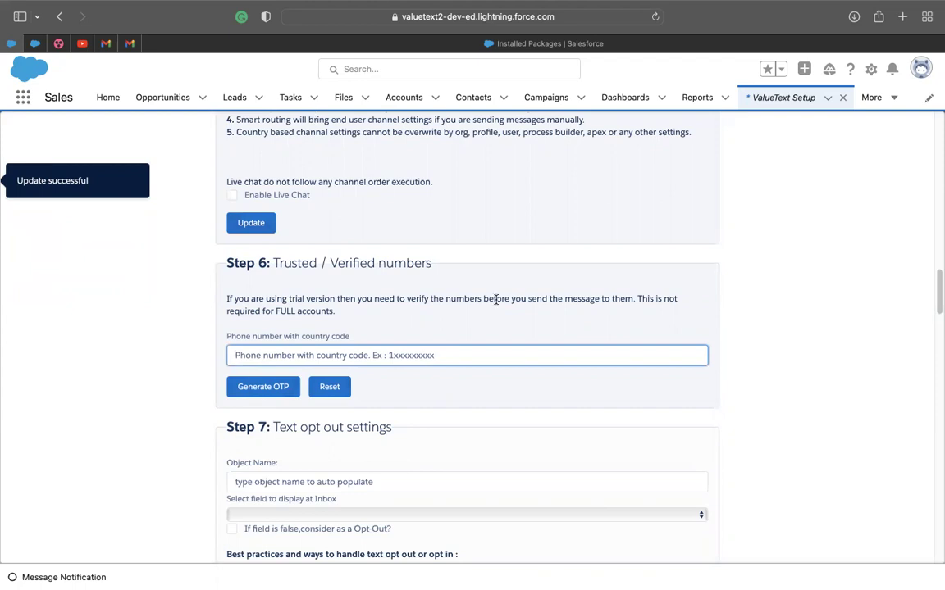
scroll(496, 301, "down", 3)
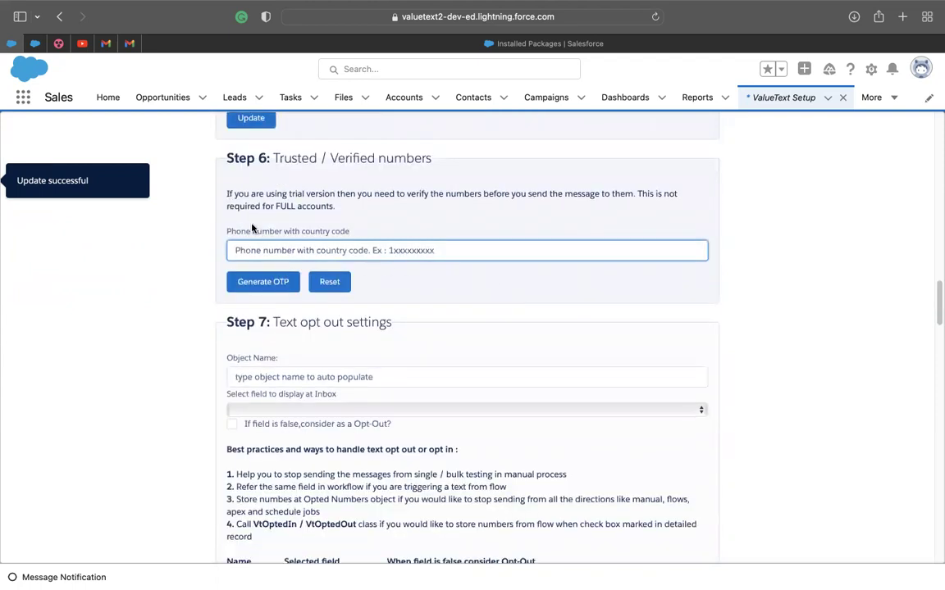
scroll(407, 252, "down", 1)
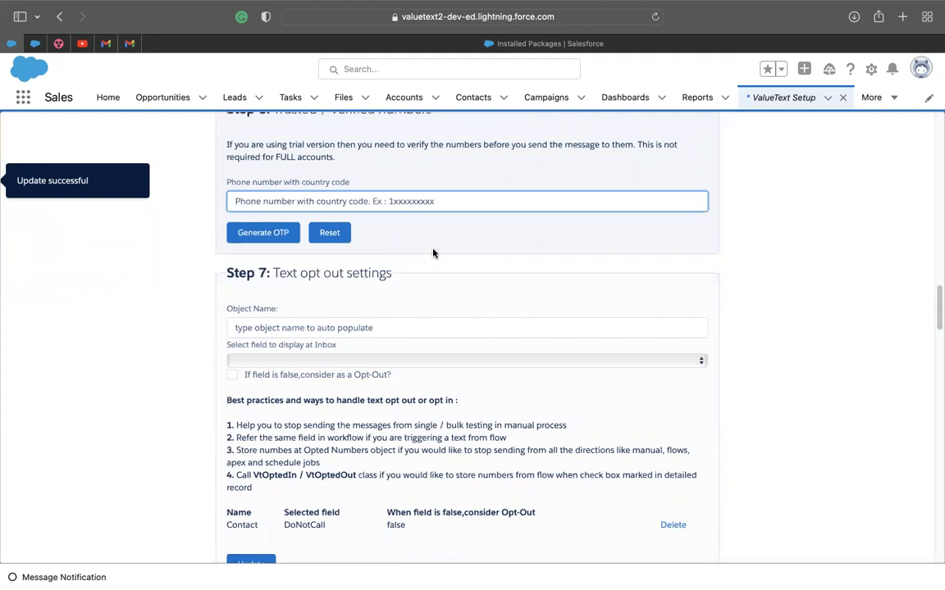
Step: Close ValueText Setup, open the first recently viewed contact, and launch Edit Page for its record page
left_click(842, 98)
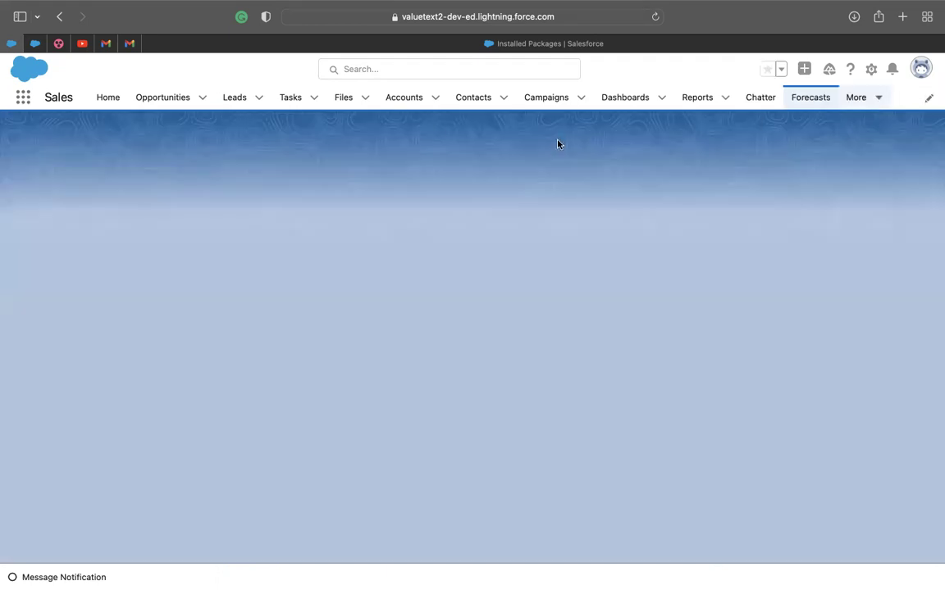
left_click(483, 98)
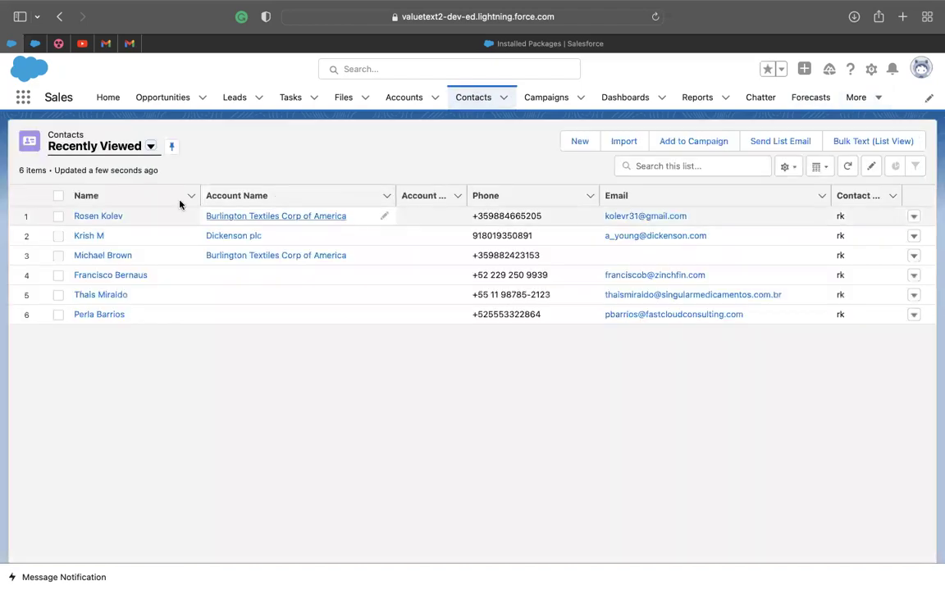
left_click(97, 218)
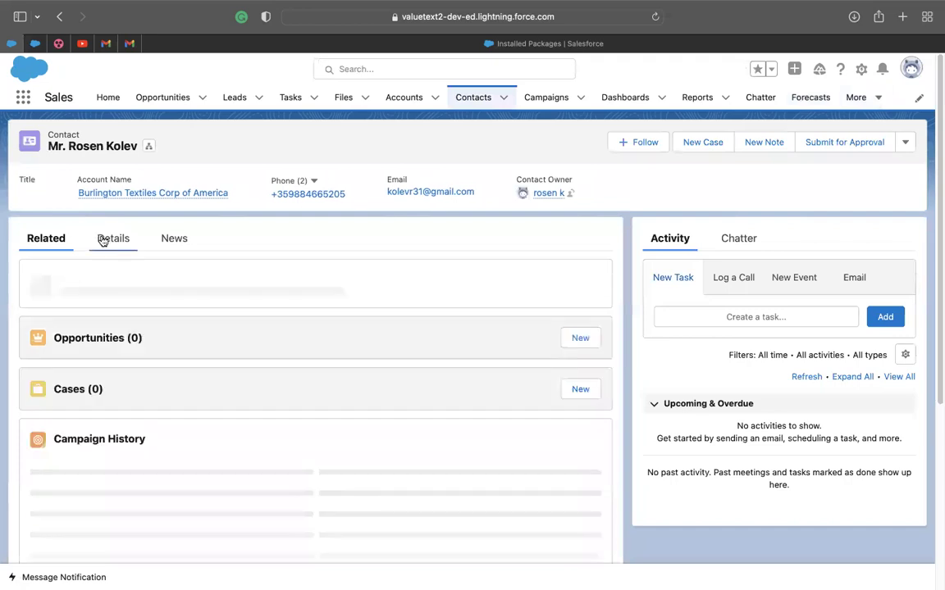
left_click(102, 240)
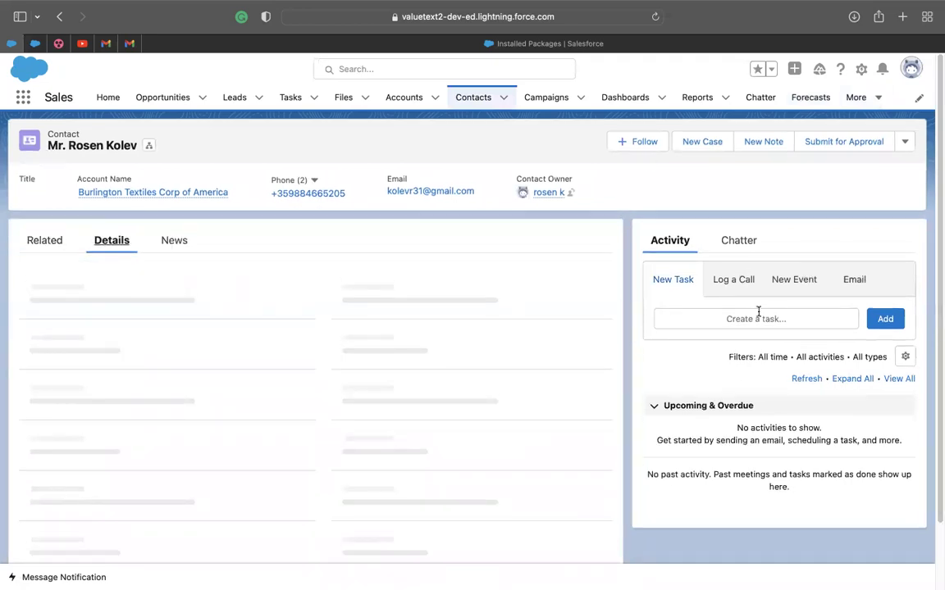
left_click(861, 70)
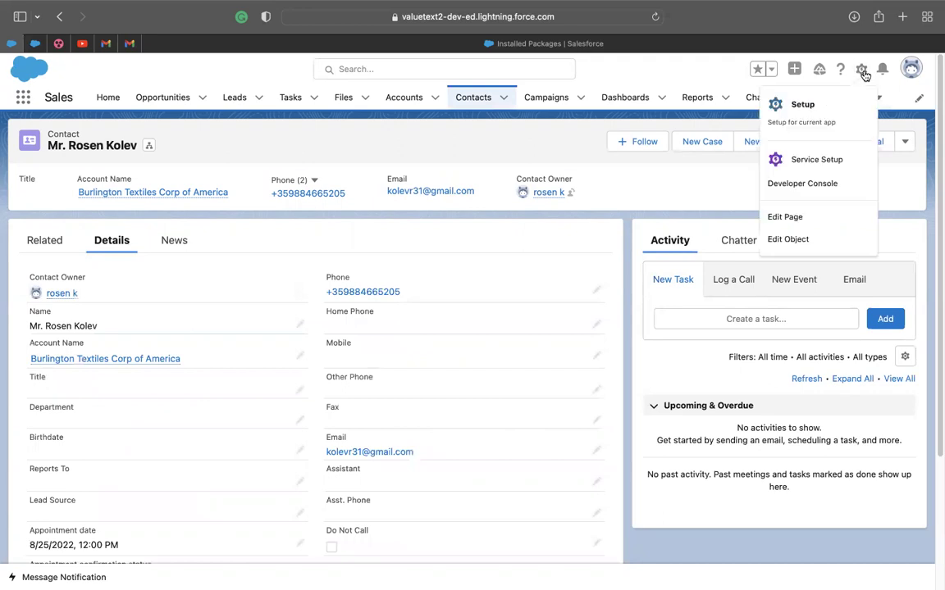
left_click(800, 219)
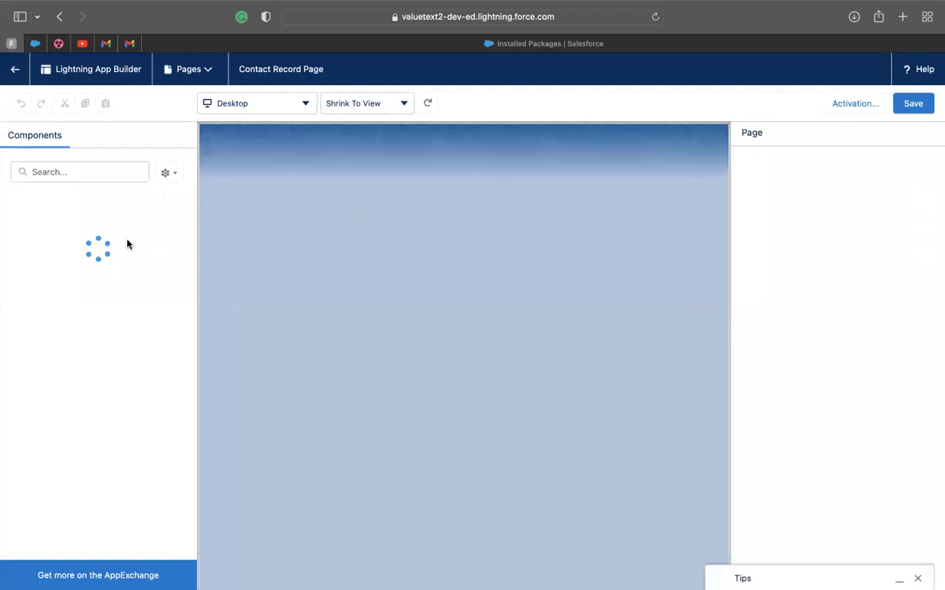
Step: Place ChatWindowWhatsAppAndSMS above Activity on the Contact Record Page, save, and go back to the contact
scroll(127, 244, "down", 3)
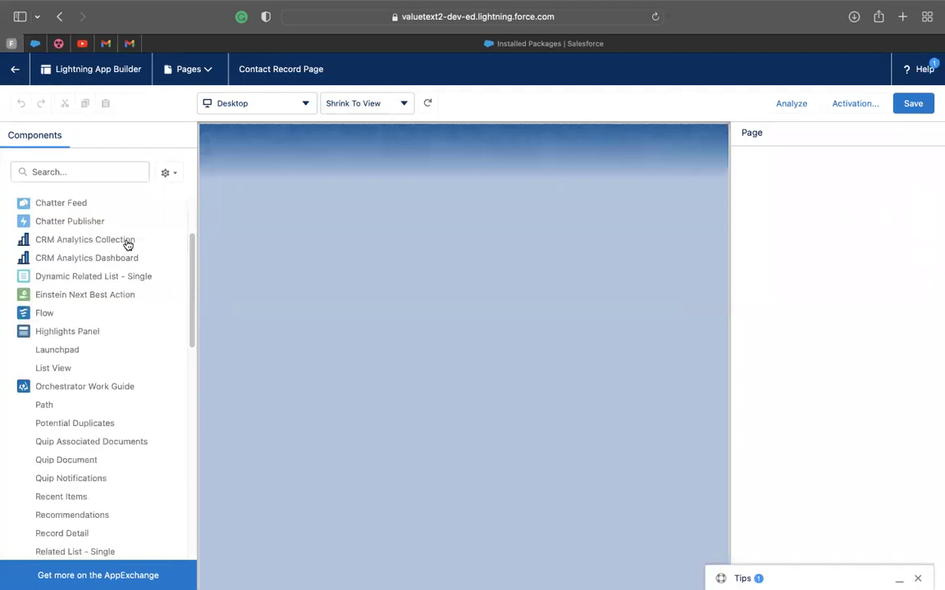
scroll(127, 243, "down", 10)
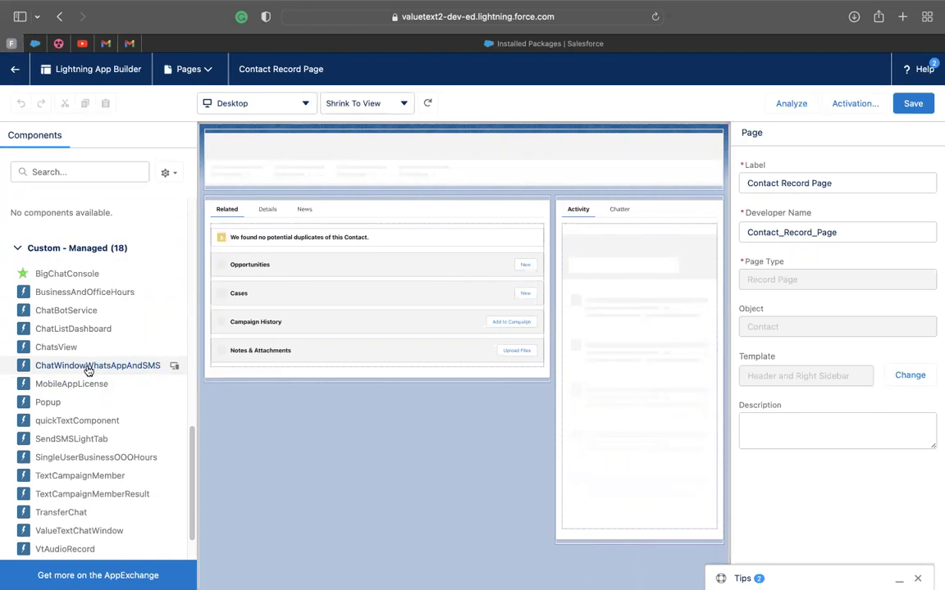
left_click_drag(88, 371, 564, 206)
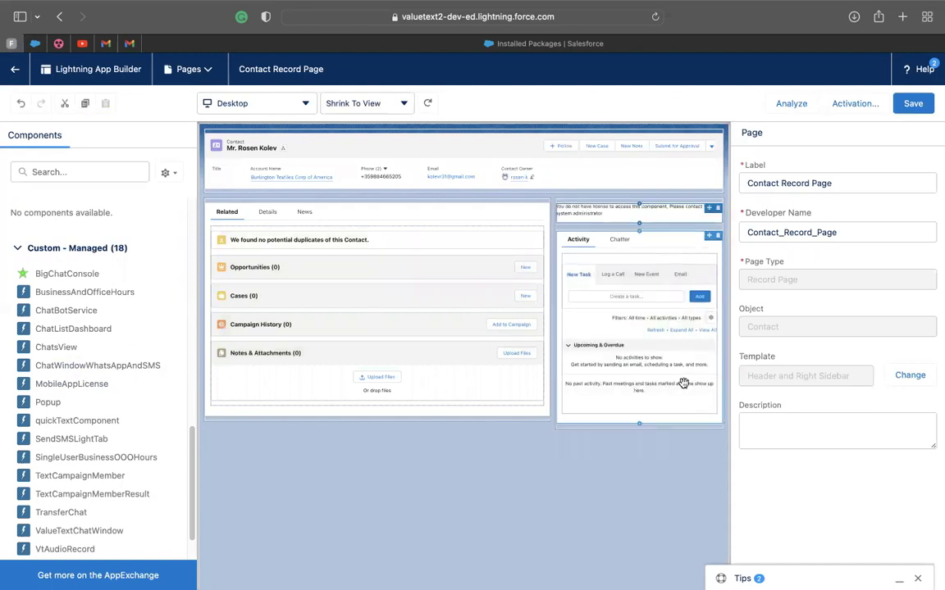
left_click(915, 103)
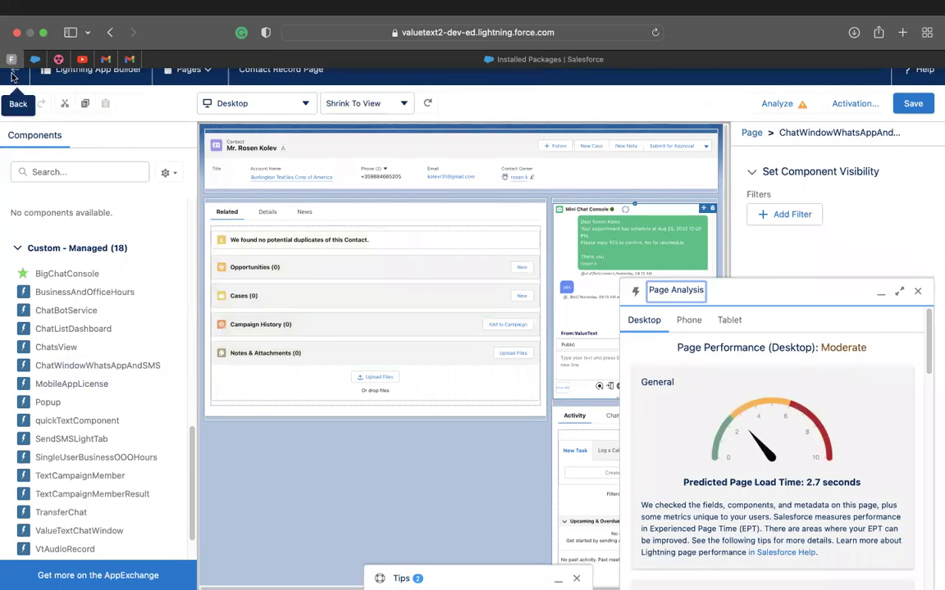
left_click(918, 291)
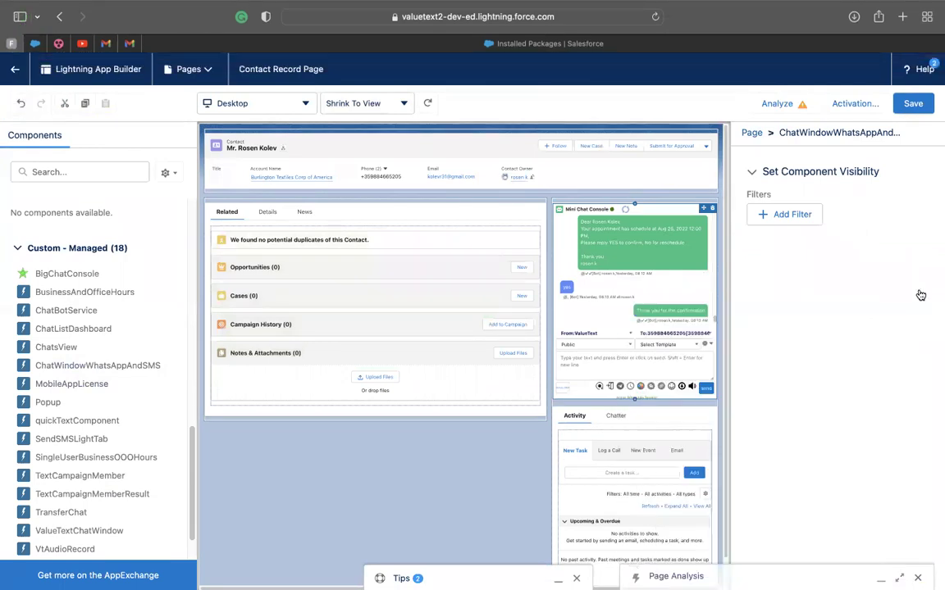
left_click(15, 75)
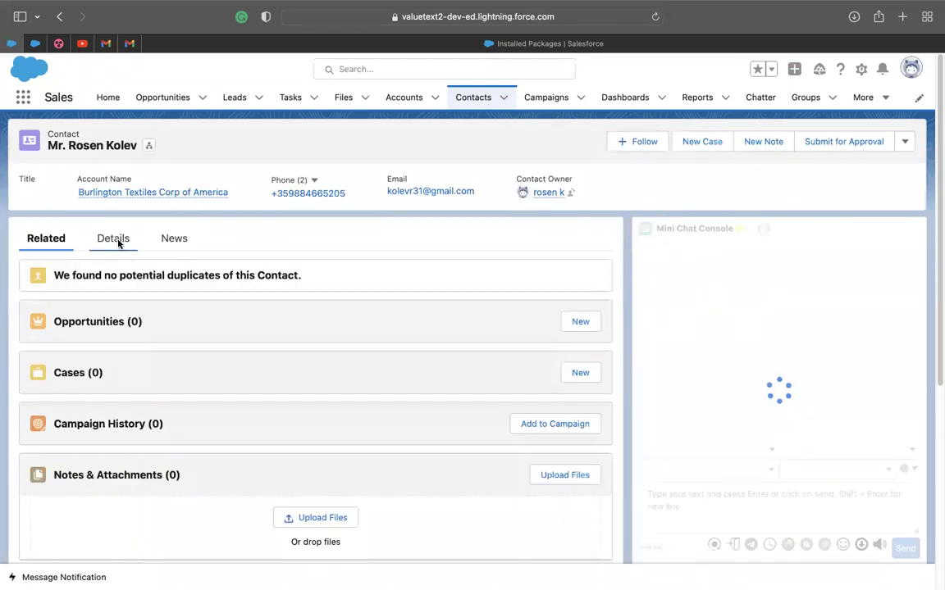
Step: Show the contact's Details tab and check the Mini Chat Console's loaded WhatsApp conversation
left_click(115, 240)
scroll(708, 331, "down", 1)
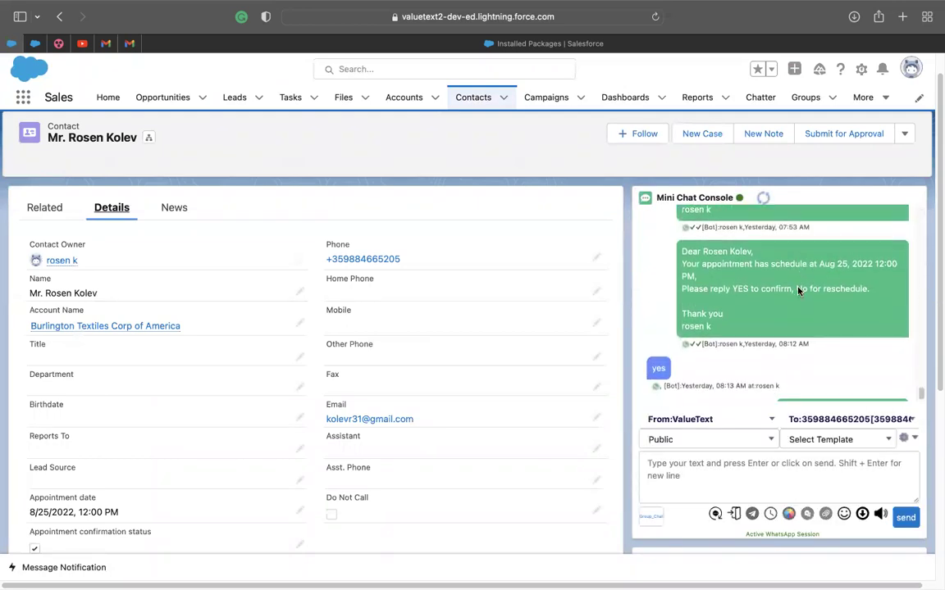
scroll(800, 291, "down", 5)
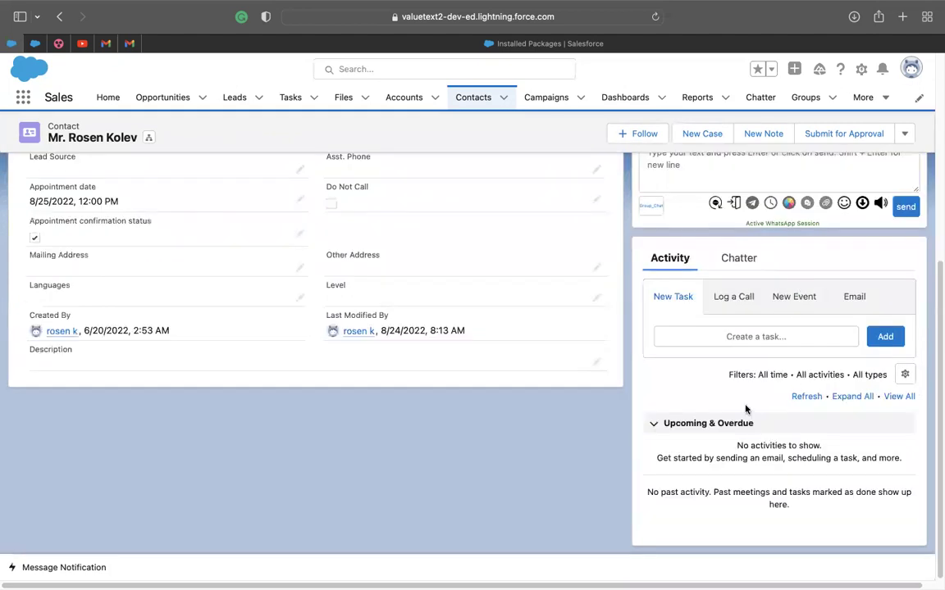
scroll(818, 291, "up", 4)
scroll(818, 291, "up", 2)
scroll(785, 359, "down", 1)
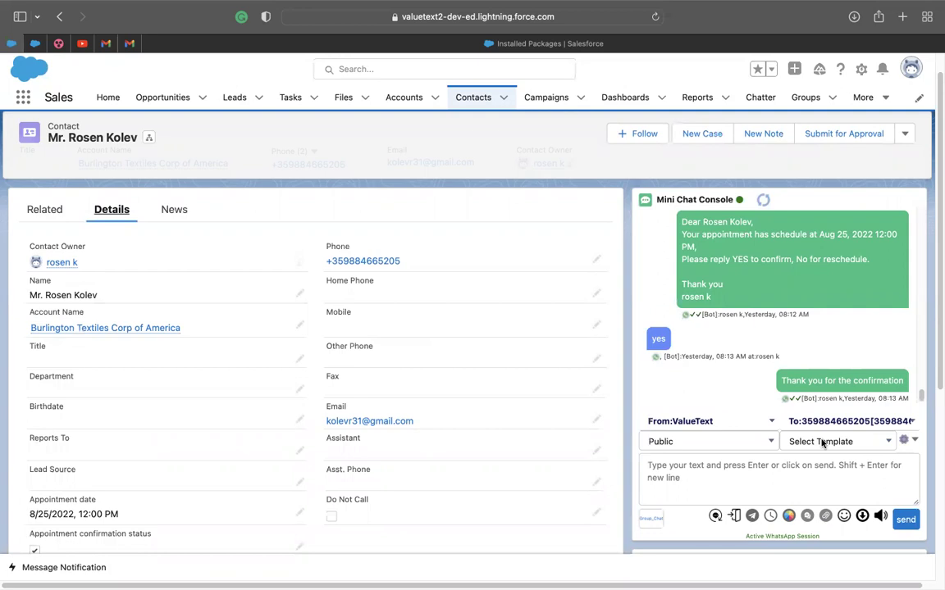
Step: Send the Welcome (WhatsApp Approved) template message to the contact, then clear the leftover text from the message box
left_click(822, 443)
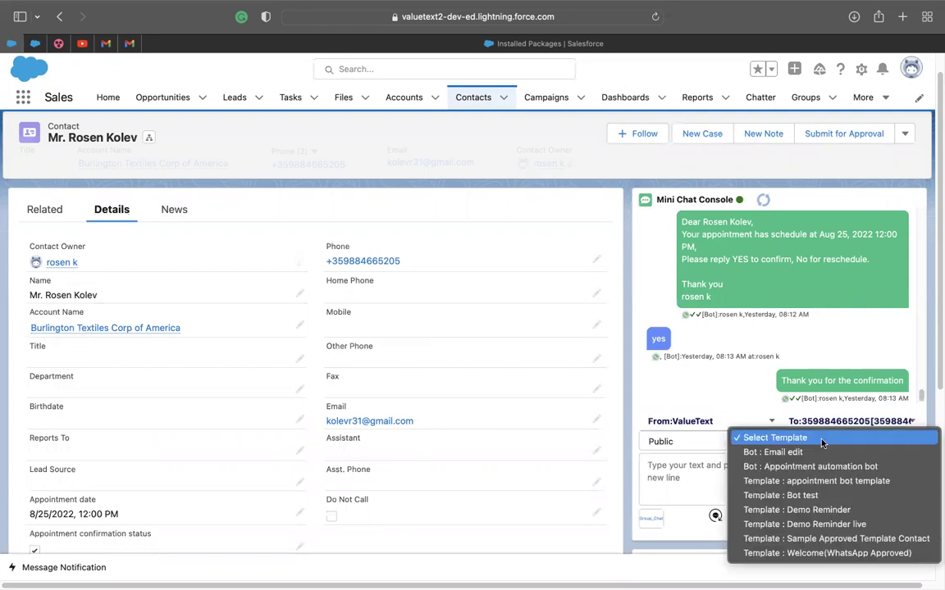
left_click(803, 554)
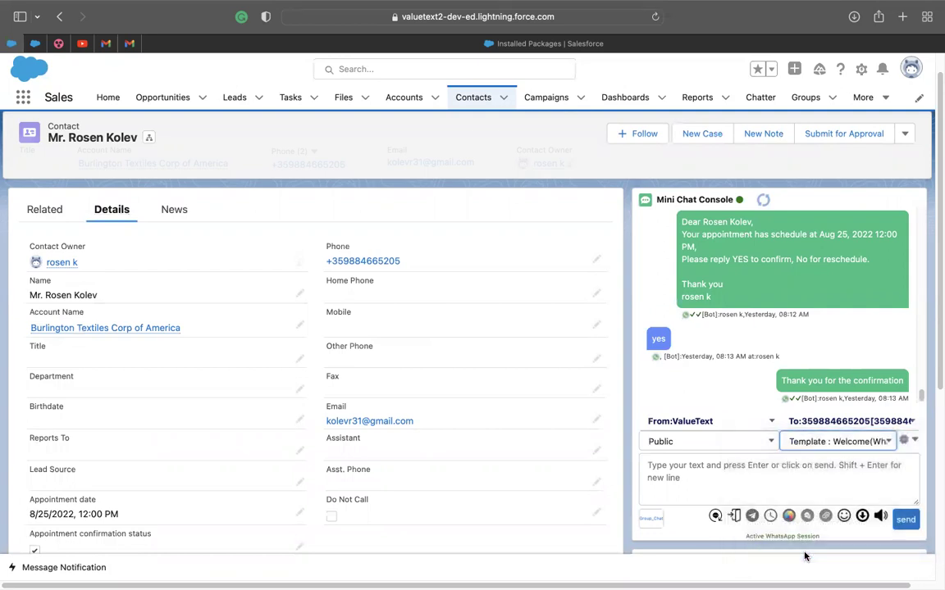
left_click(687, 478)
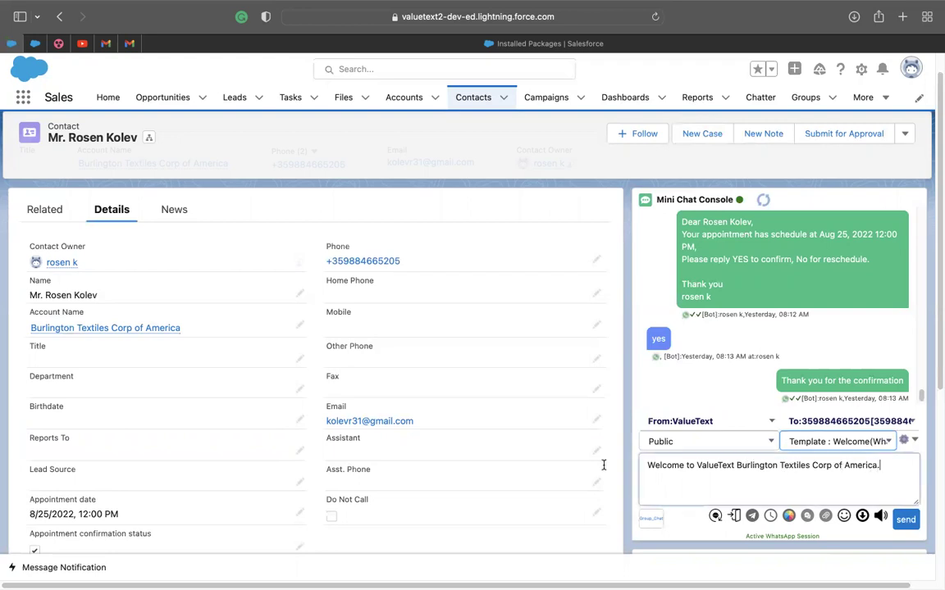
left_click(912, 528)
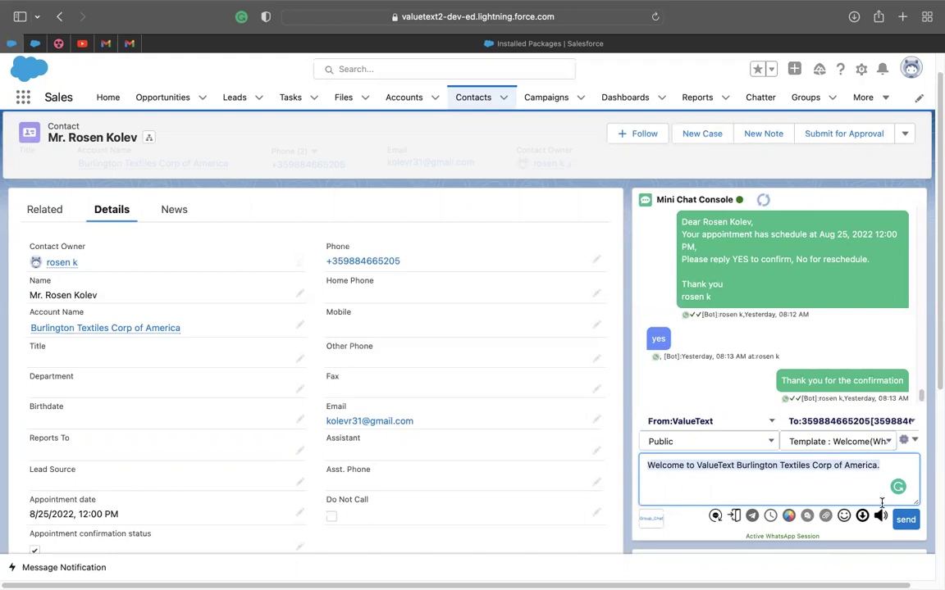
key("BackSpace")
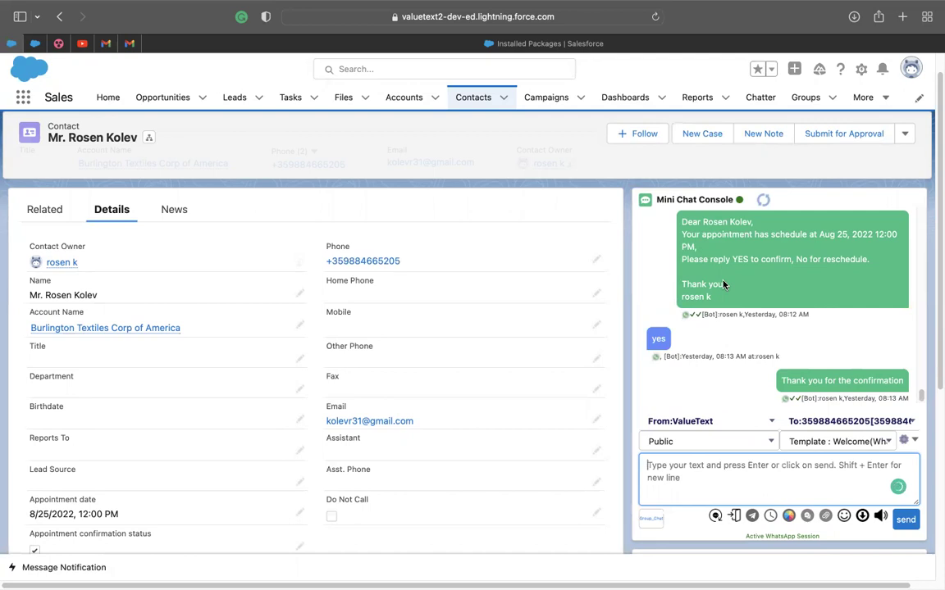
mouse_move(577, 9)
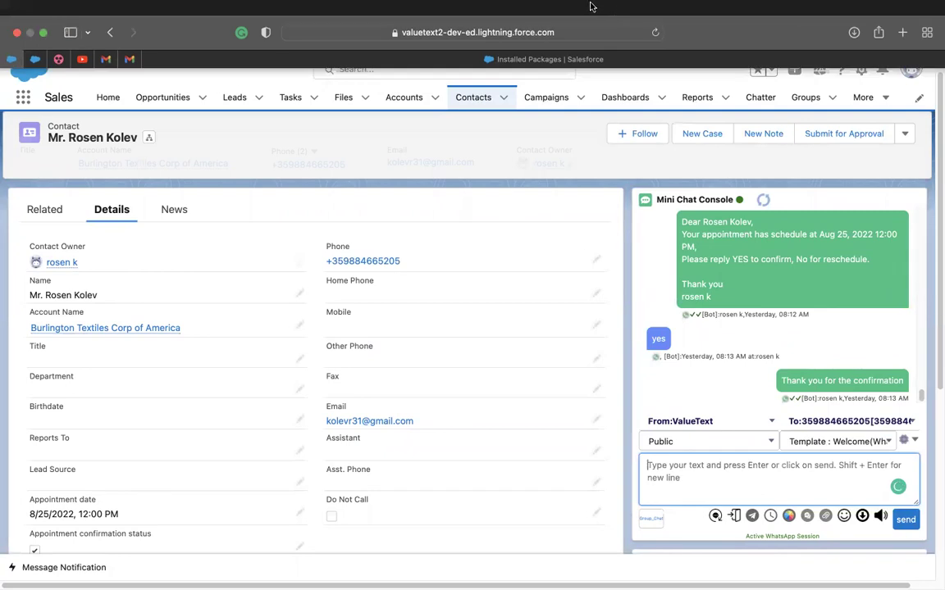